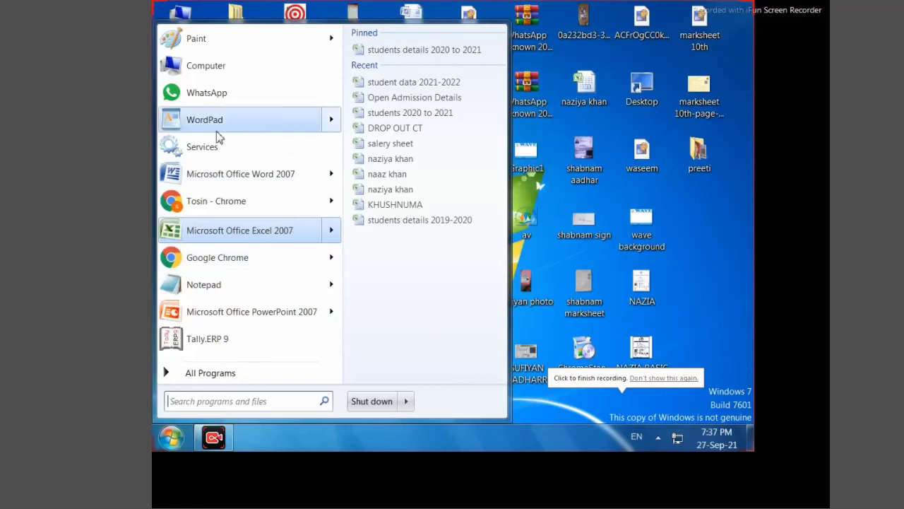
Launch PowerPoint 2007 and change the first slide's layout to Blank
{"action": "left_click", "coordinate": [214, 314]}
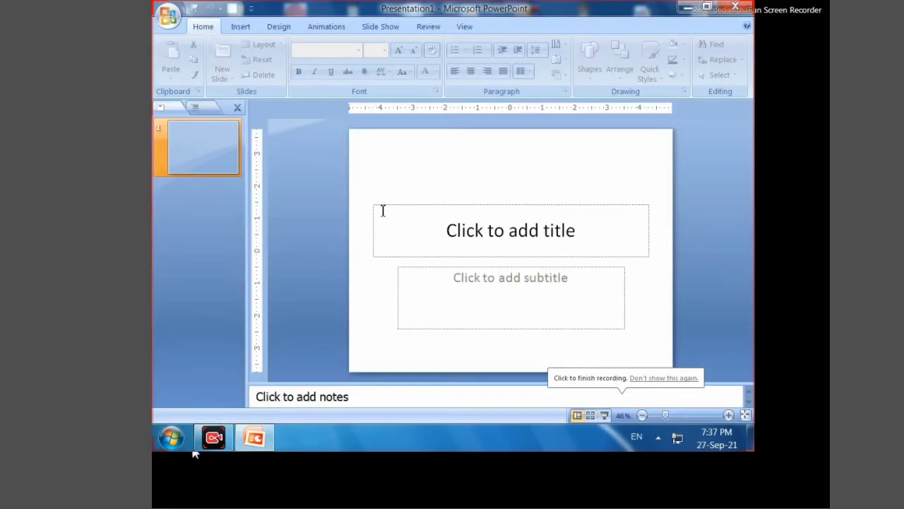
{"action": "left_click", "coordinate": [243, 29]}
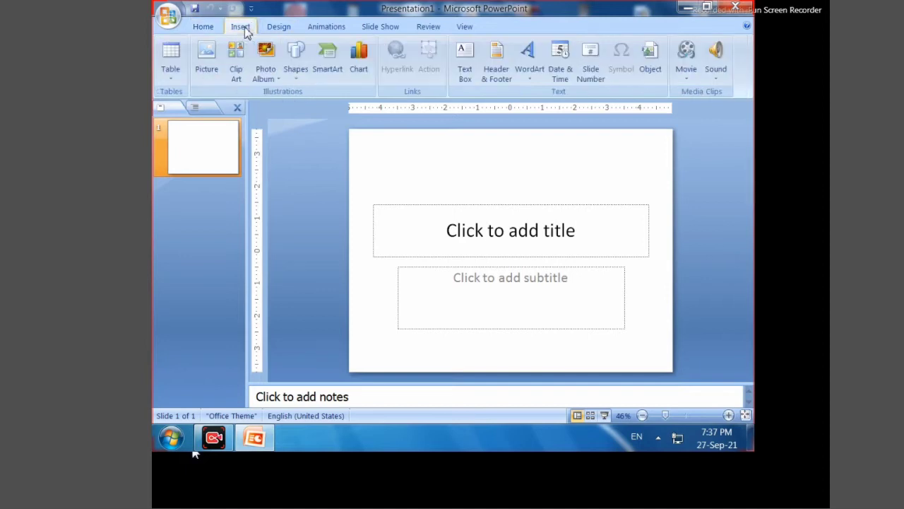
{"action": "left_click", "coordinate": [205, 27]}
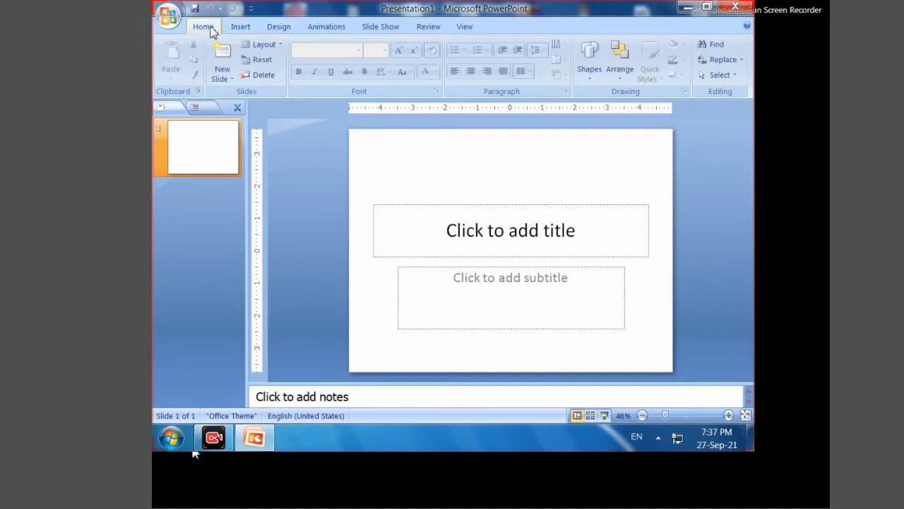
{"action": "left_click", "coordinate": [263, 45]}
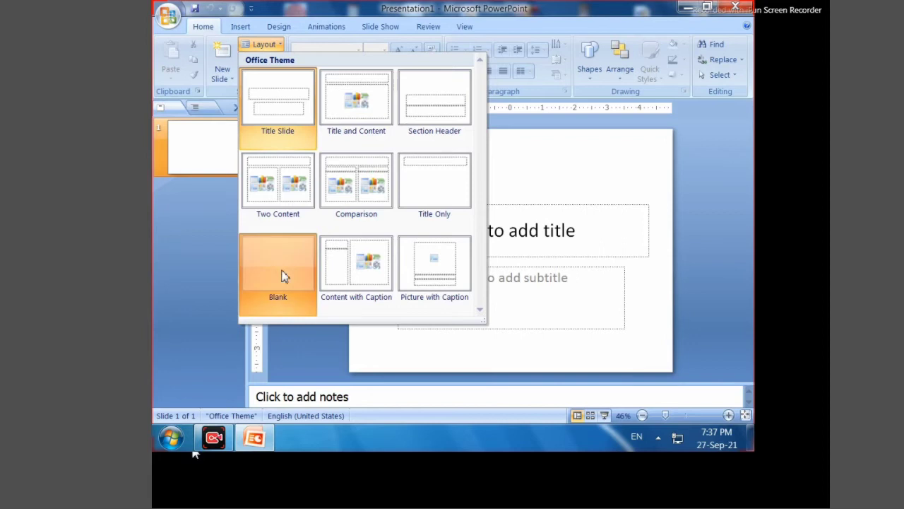
{"action": "left_click", "coordinate": [283, 275]}
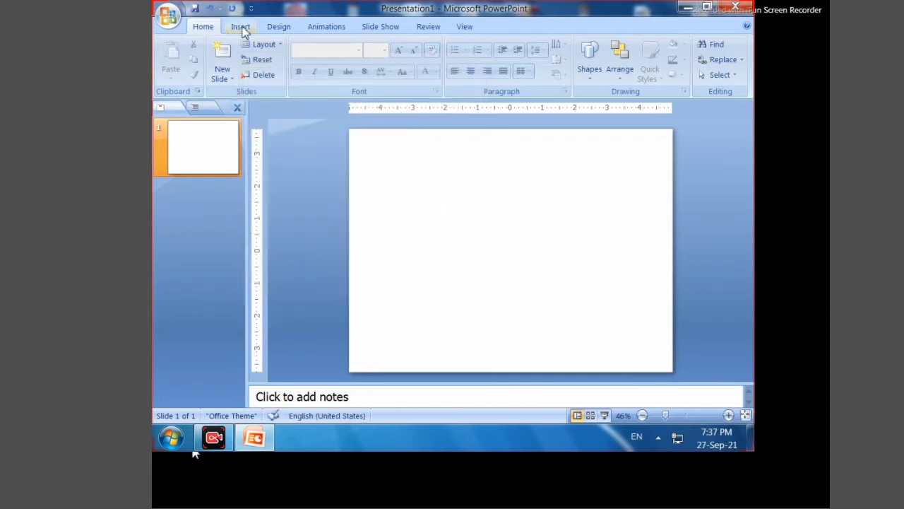
Apply the blue gradient background style to the slide
{"action": "left_click", "coordinate": [315, 30]}
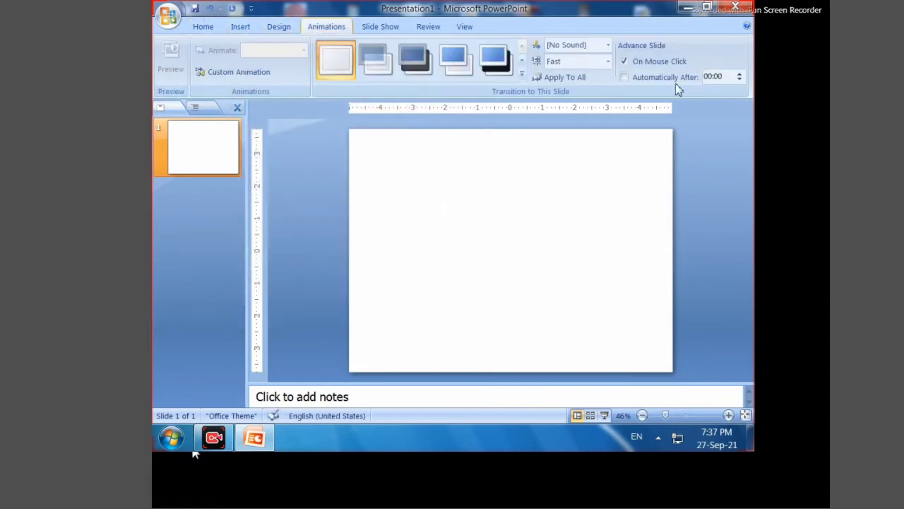
{"action": "left_click", "coordinate": [276, 29]}
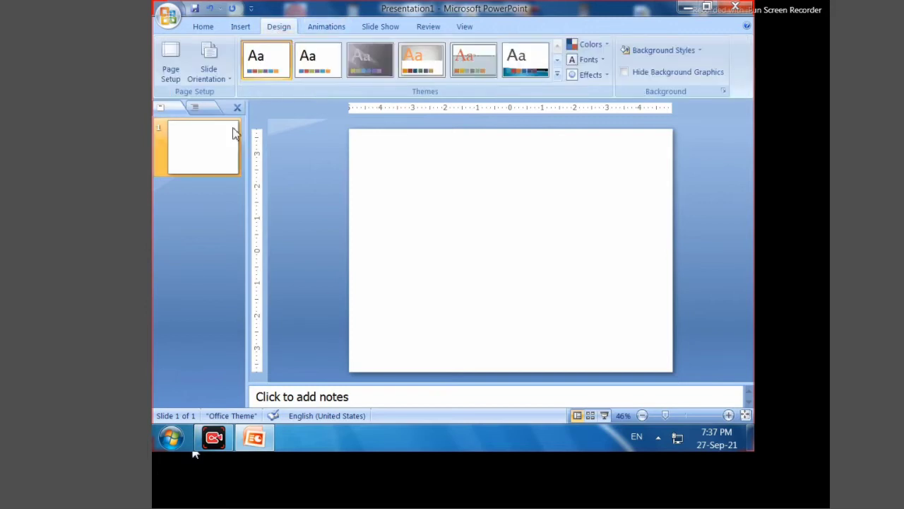
{"action": "left_click", "coordinate": [663, 50]}
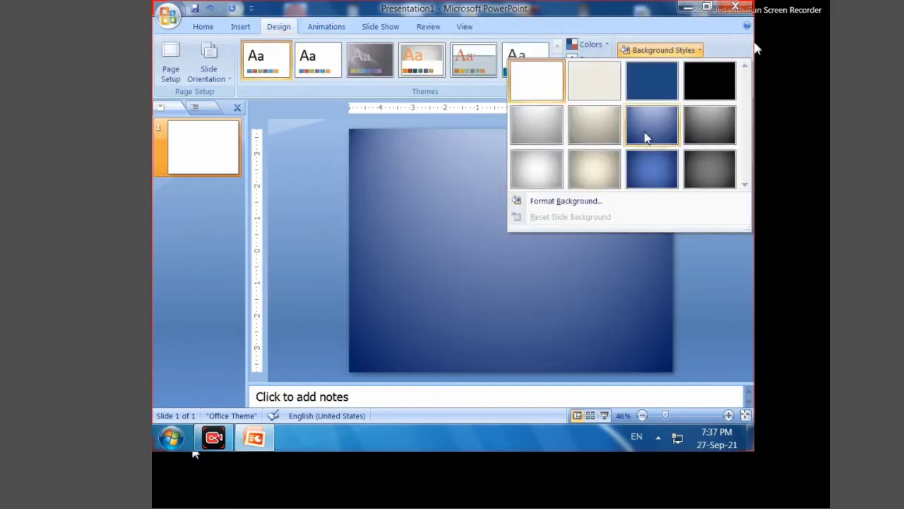
{"action": "left_click", "coordinate": [645, 136]}
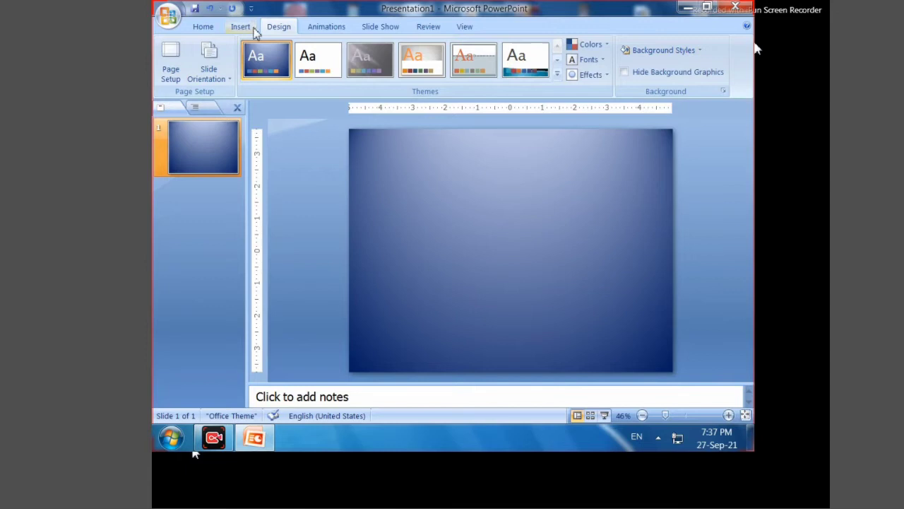
Trace a four-step staircase with the Freeform tool, closing it along the bottom and left edges
{"action": "left_click", "coordinate": [247, 28]}
{"action": "left_click", "coordinate": [296, 67]}
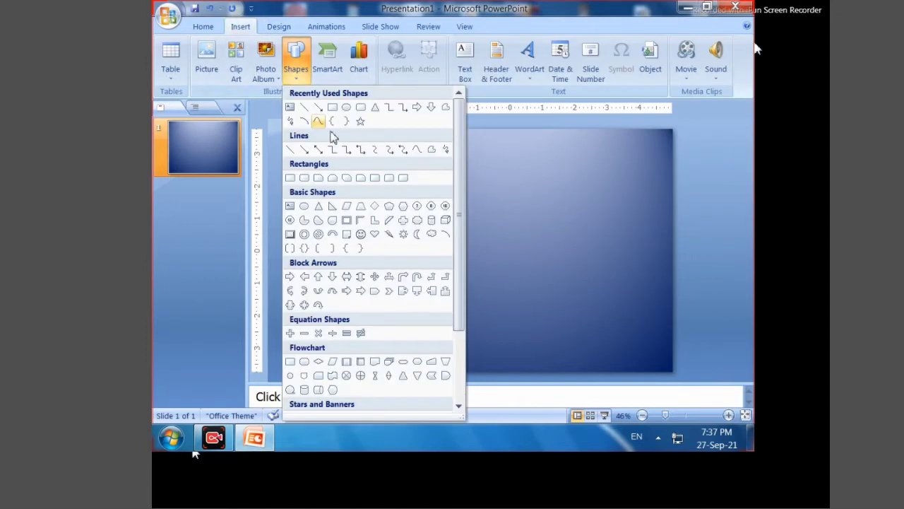
{"action": "left_click", "coordinate": [431, 149]}
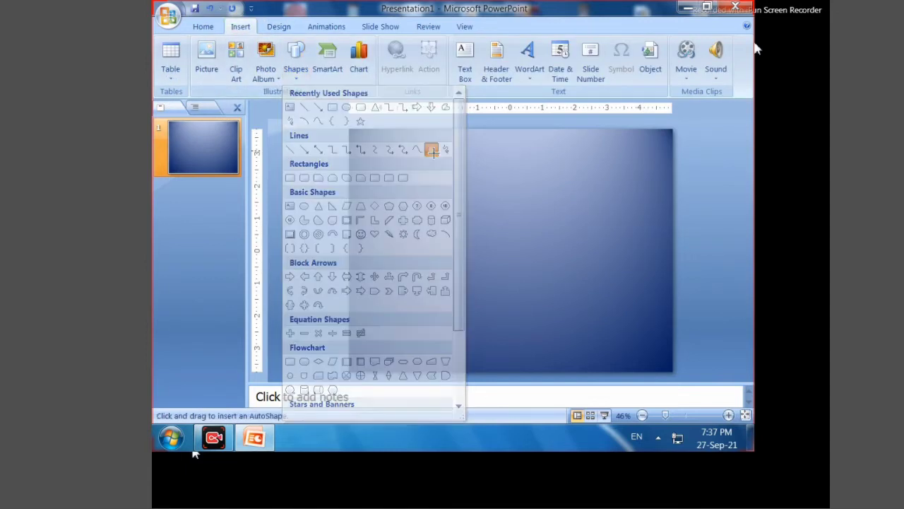
{"action": "left_click", "coordinate": [352, 191]}
{"action": "left_click", "coordinate": [413, 190]}
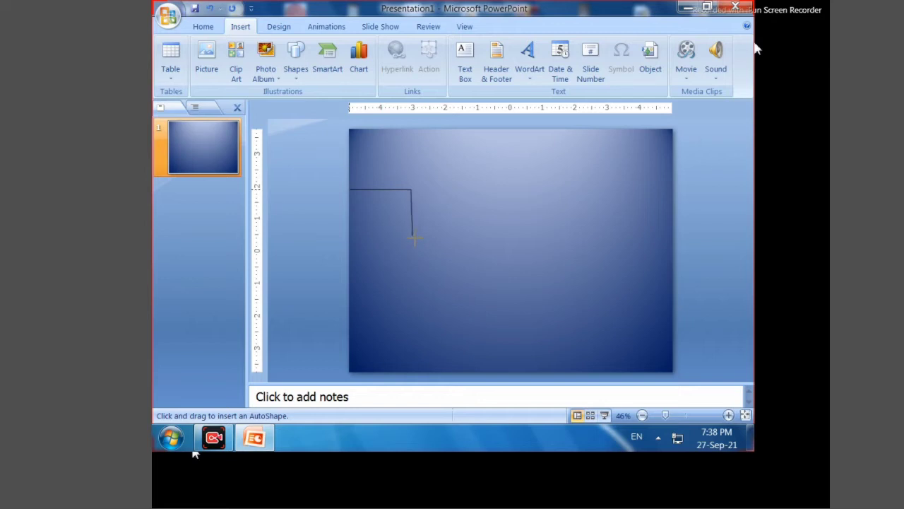
{"action": "left_click", "coordinate": [412, 235]}
{"action": "left_click", "coordinate": [527, 280]}
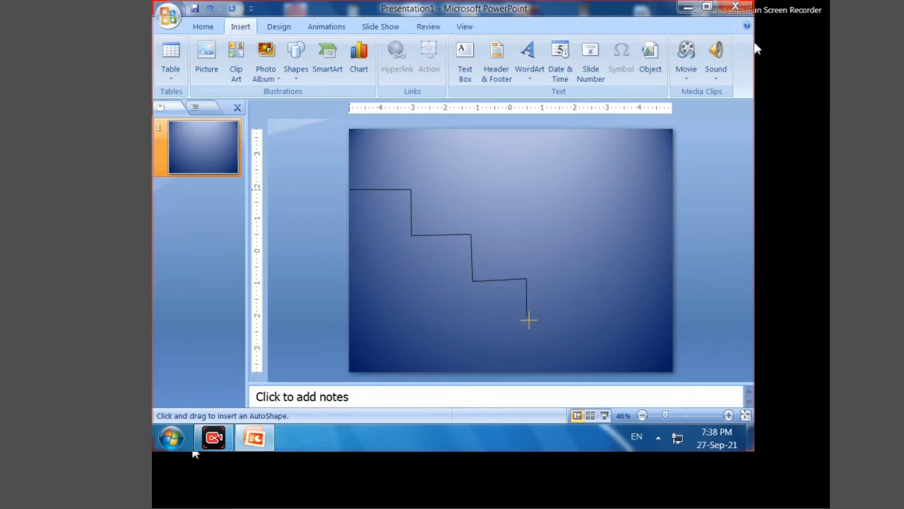
{"action": "left_click", "coordinate": [528, 324]}
{"action": "left_click", "coordinate": [579, 323]}
{"action": "left_click", "coordinate": [579, 371]}
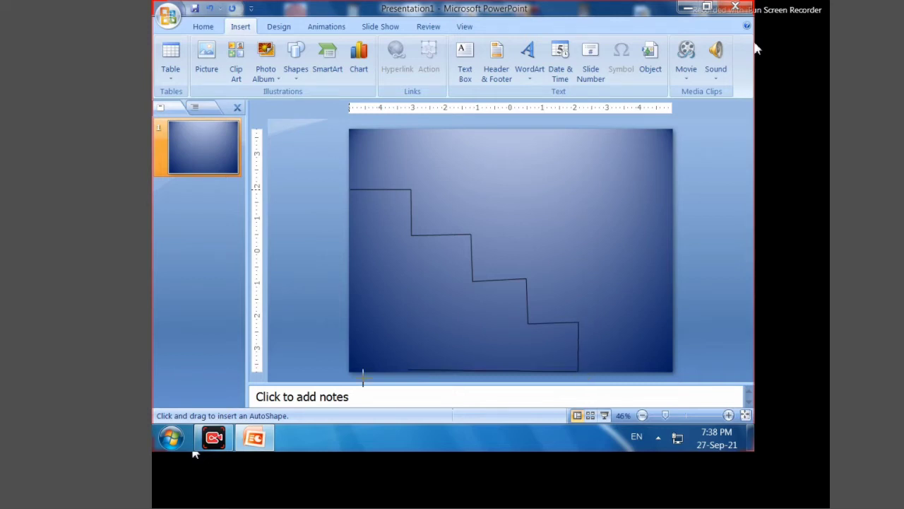
{"action": "left_click", "coordinate": [352, 371]}
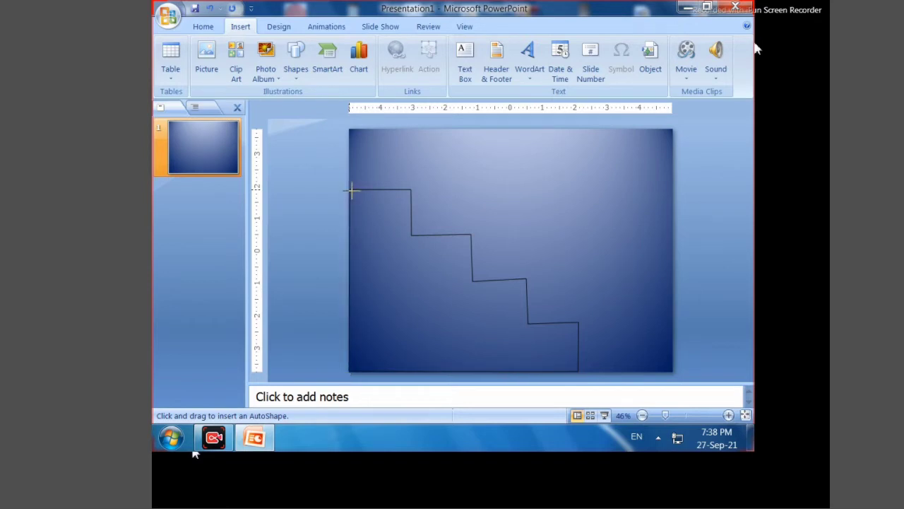
{"action": "left_click", "coordinate": [351, 190]}
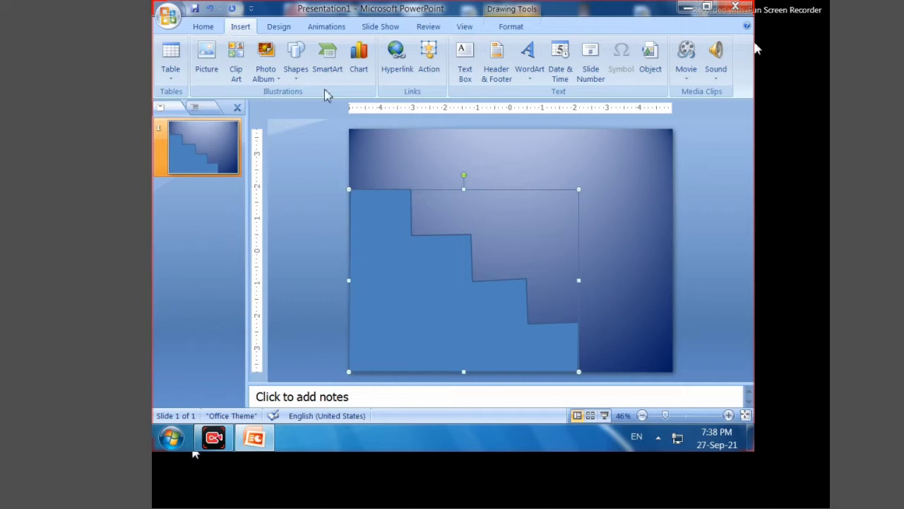
Set the staircase's Shape Outline to No Outline and its Shape Fill to the wood texture
{"action": "left_click", "coordinate": [526, 26]}
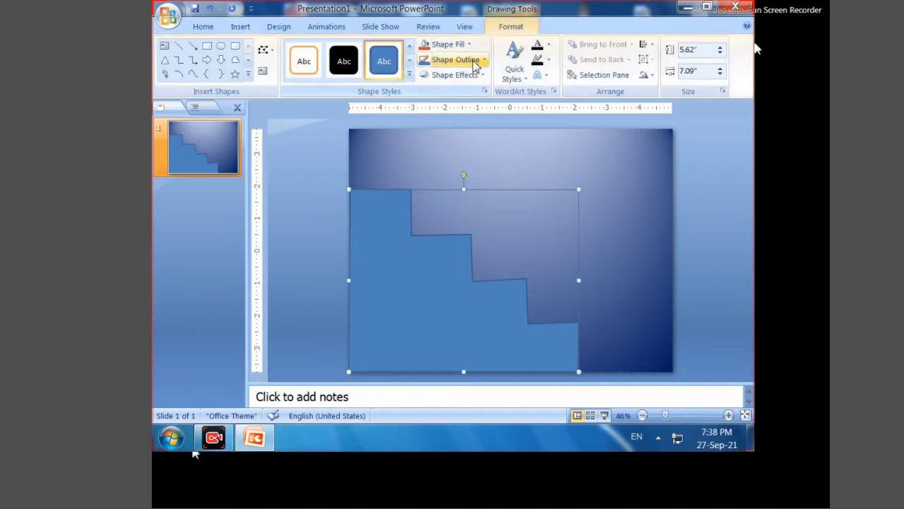
{"action": "left_click", "coordinate": [474, 62]}
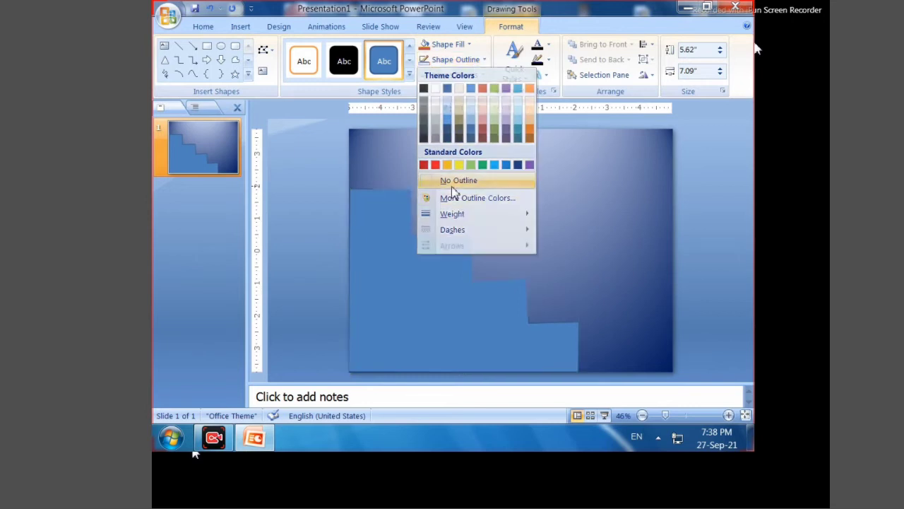
{"action": "left_click", "coordinate": [454, 190]}
{"action": "left_click", "coordinate": [447, 44]}
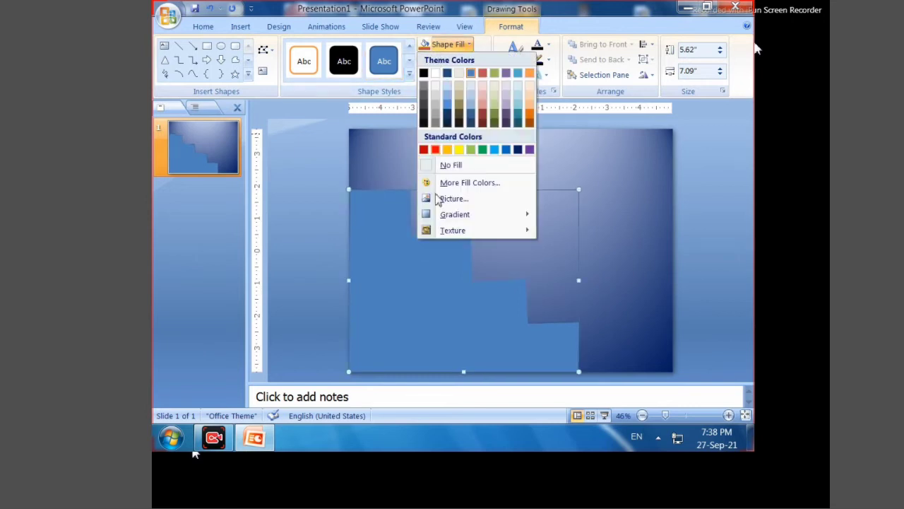
{"action": "mouse_move", "coordinate": [453, 230]}
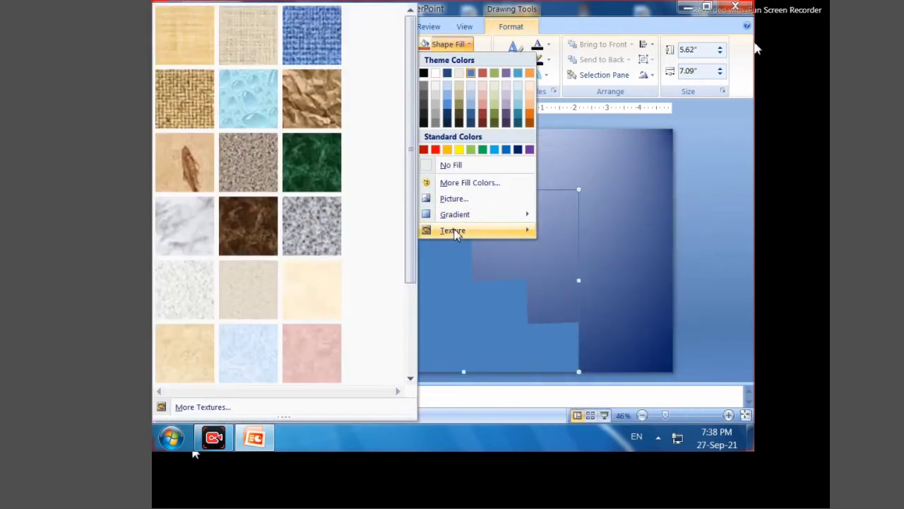
{"action": "scroll", "coordinate": [238, 198], "scroll_direction": "down", "scroll_amount": 2}
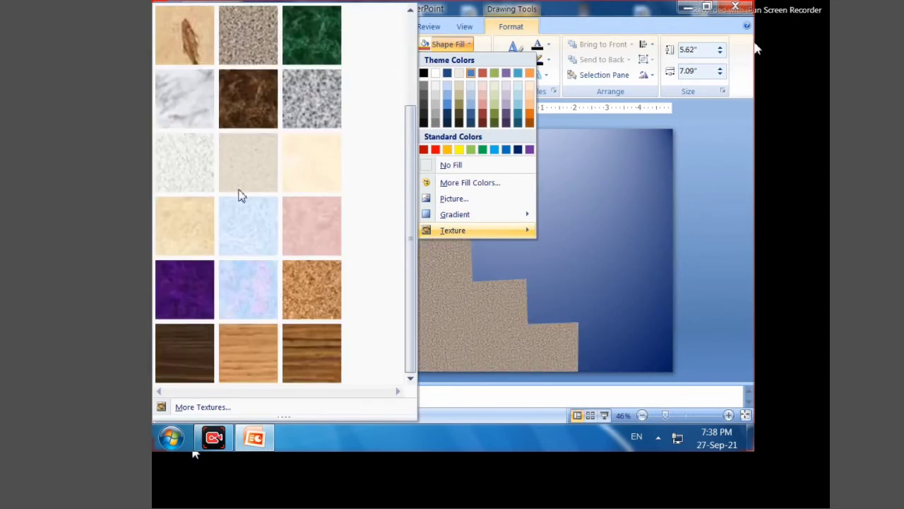
{"action": "left_click", "coordinate": [307, 355]}
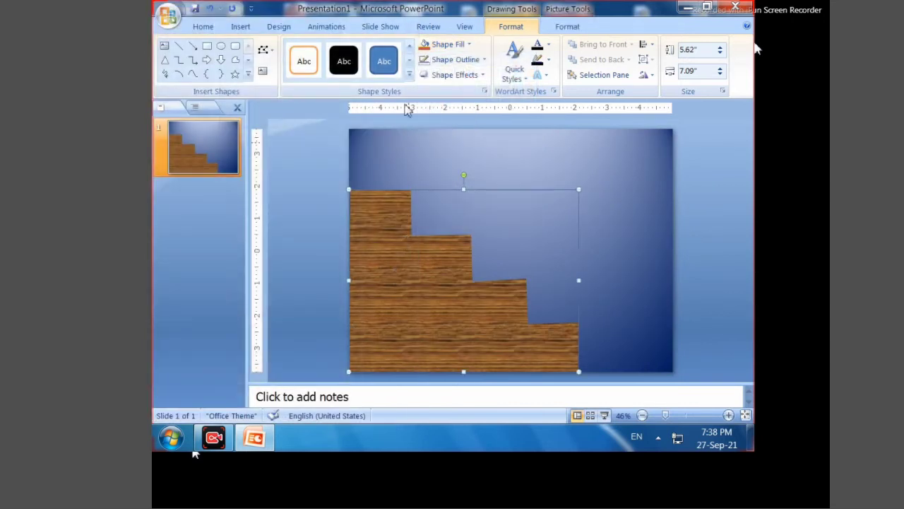
{"action": "left_click", "coordinate": [458, 76]}
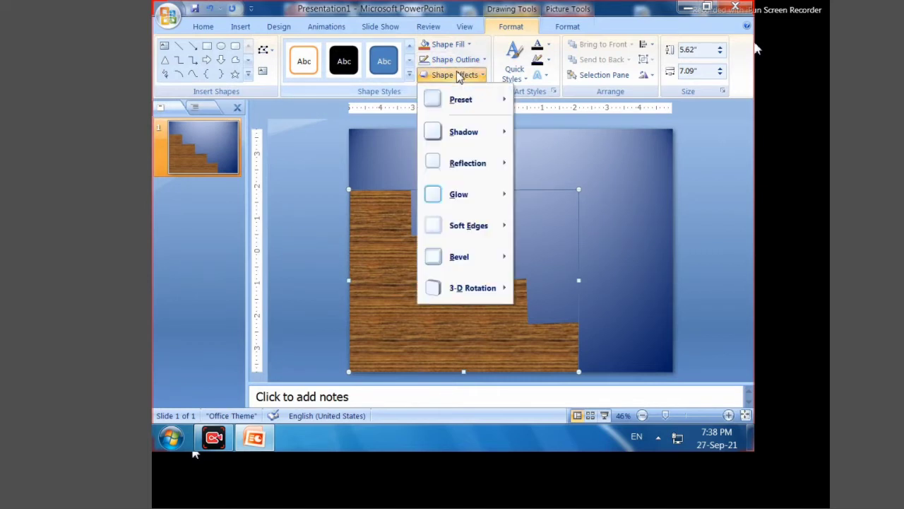
{"action": "mouse_move", "coordinate": [472, 287]}
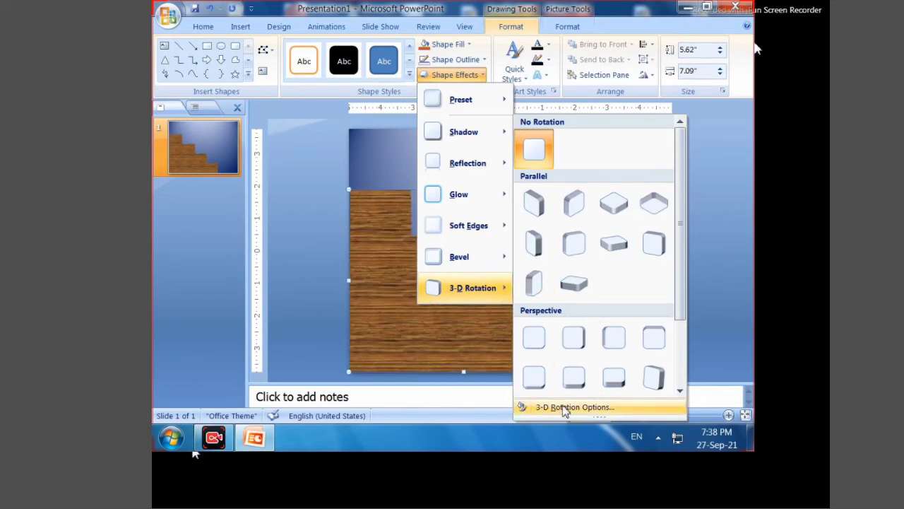
Set the staircase's 3-D Format top bevel to 40 pt width and 40 pt height
{"action": "left_click", "coordinate": [565, 408]}
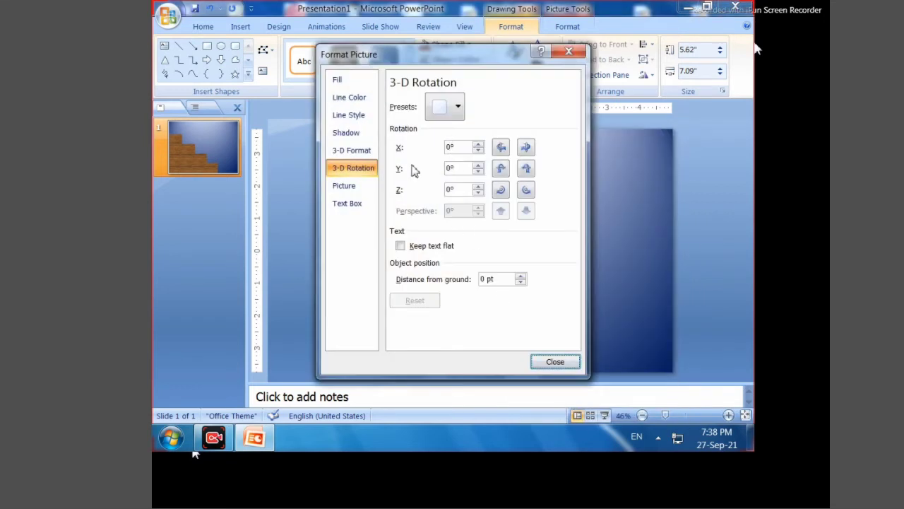
{"action": "left_click", "coordinate": [359, 154]}
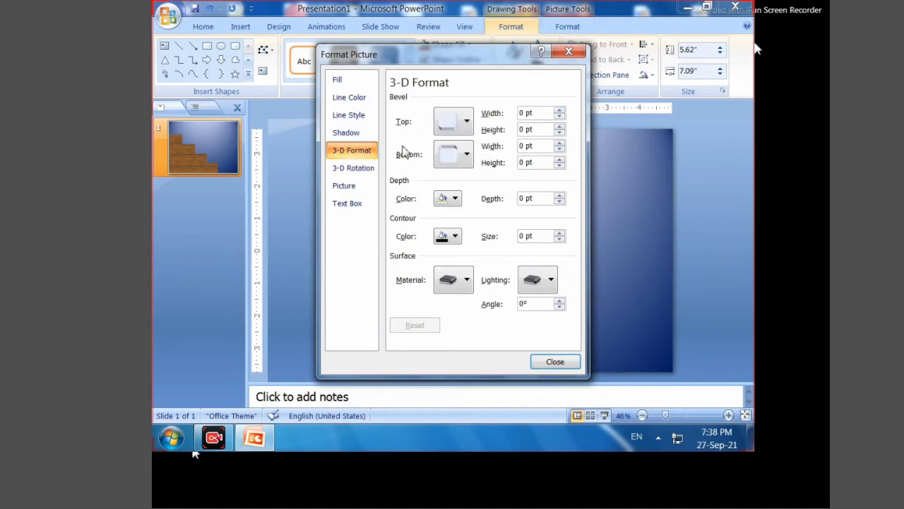
{"action": "left_click", "coordinate": [520, 110]}
{"action": "type", "text": "40"}
{"action": "left_click", "coordinate": [536, 131]}
{"action": "type", "text": "0"}
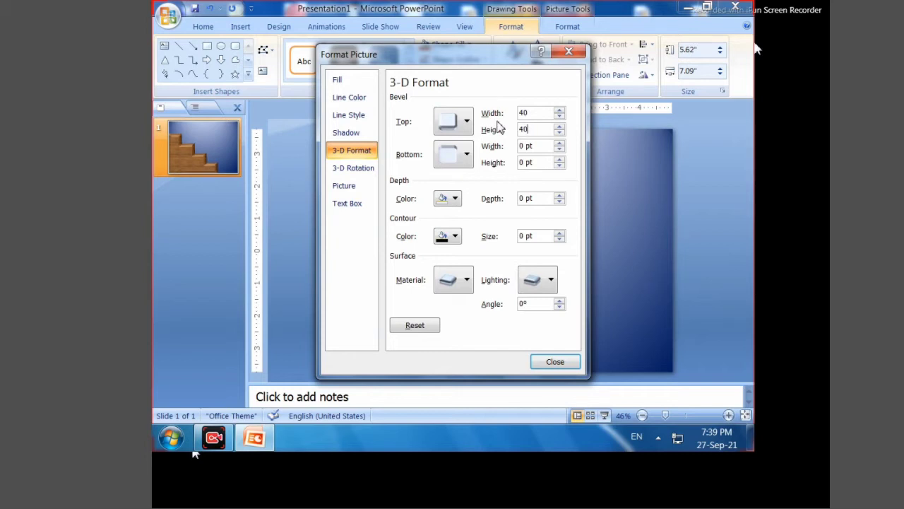
{"action": "left_click", "coordinate": [556, 362]}
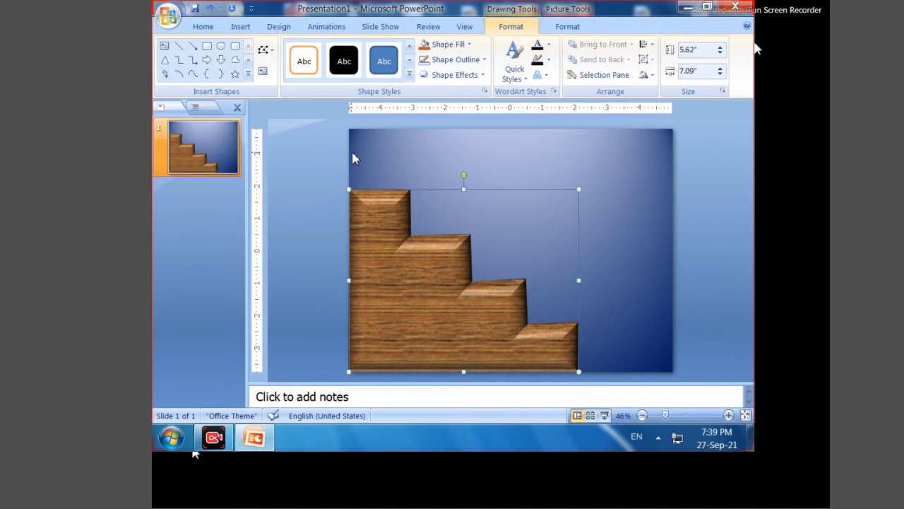
Draw a frame shape near the slide's top right corner
{"action": "left_click", "coordinate": [240, 29]}
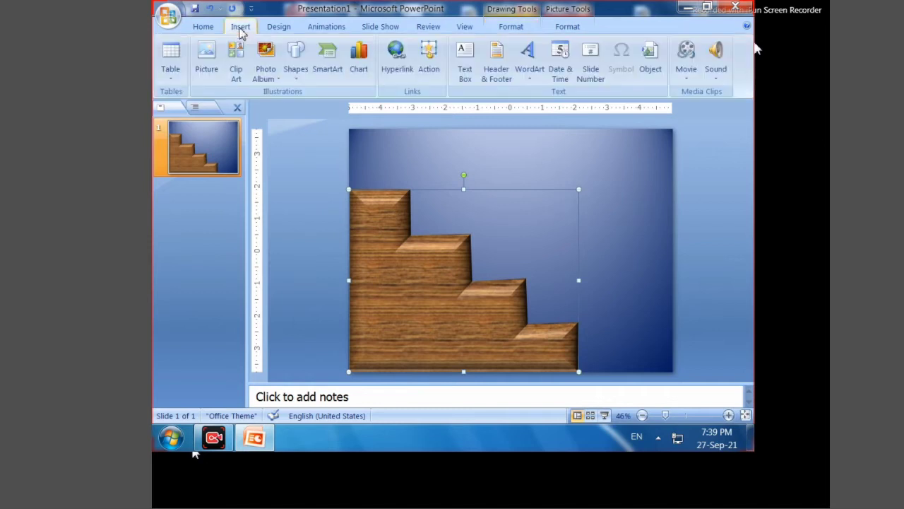
{"action": "left_click", "coordinate": [302, 87]}
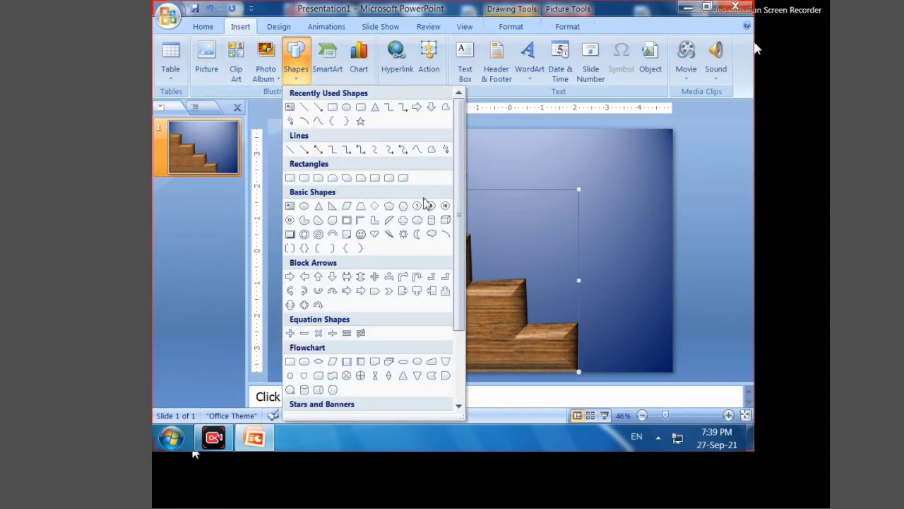
{"action": "left_click", "coordinate": [346, 220]}
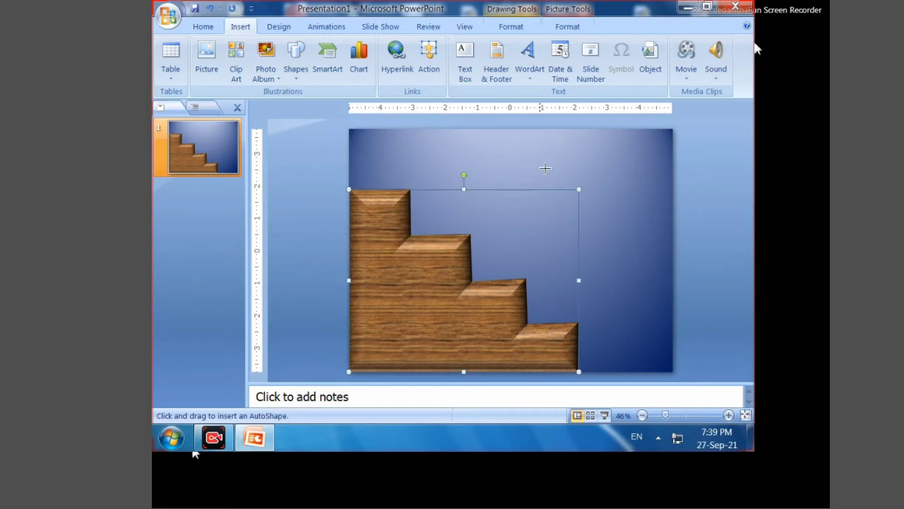
{"action": "left_click_drag", "start_coordinate": [552, 165], "coordinate": [619, 224]}
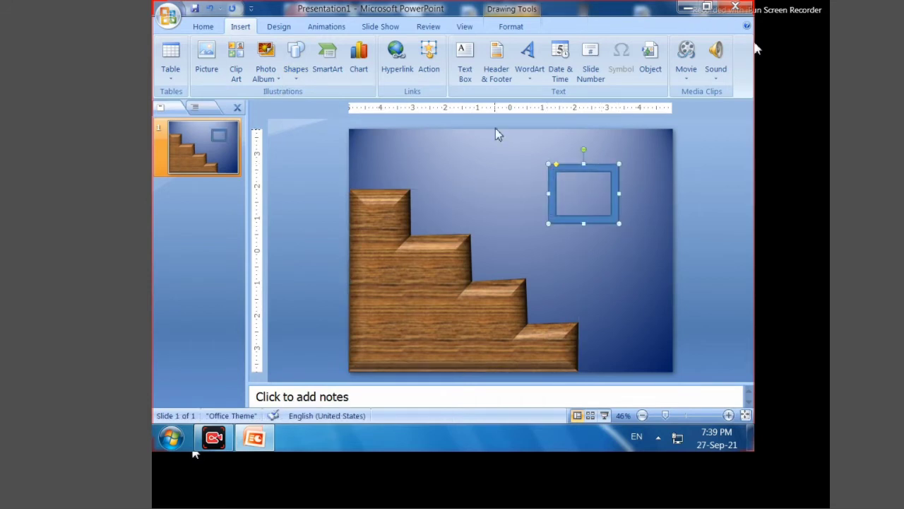
Give the frame no outline, a wood texture fill and a 3-D preset effect
{"action": "left_click", "coordinate": [511, 26]}
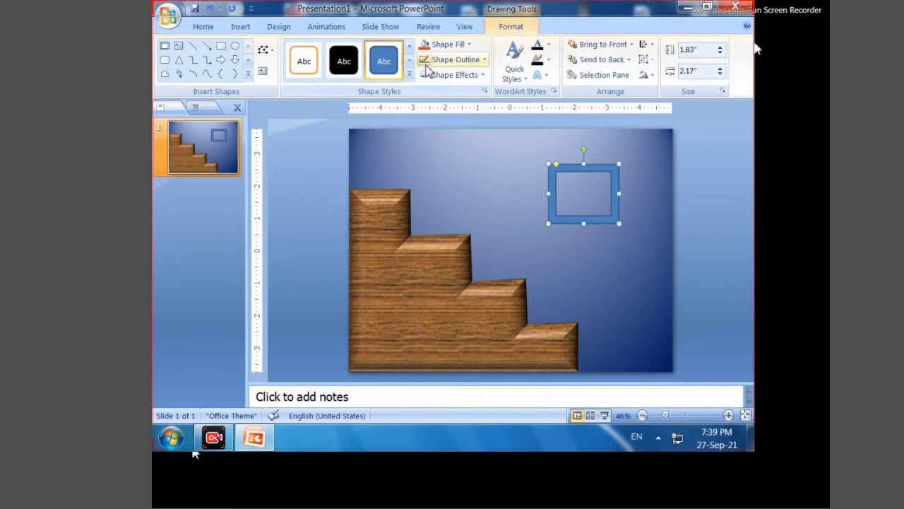
{"action": "left_click", "coordinate": [457, 61]}
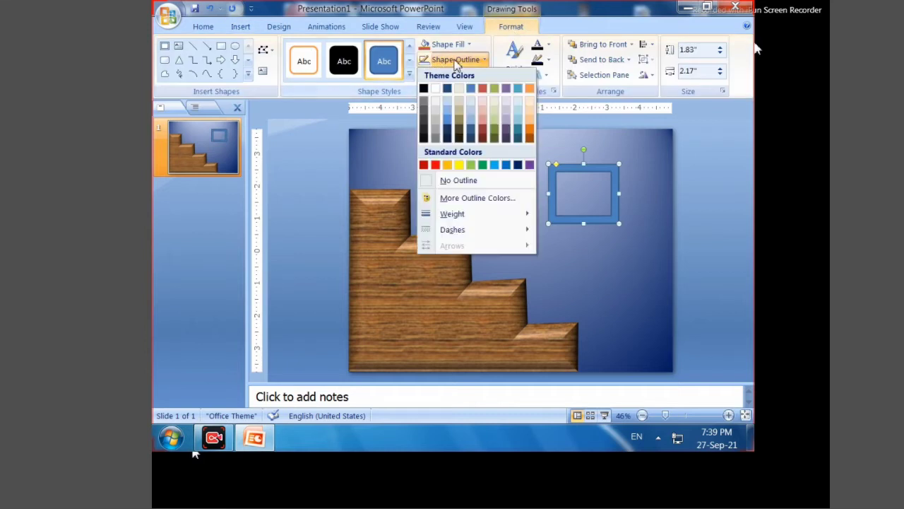
{"action": "left_click", "coordinate": [460, 182]}
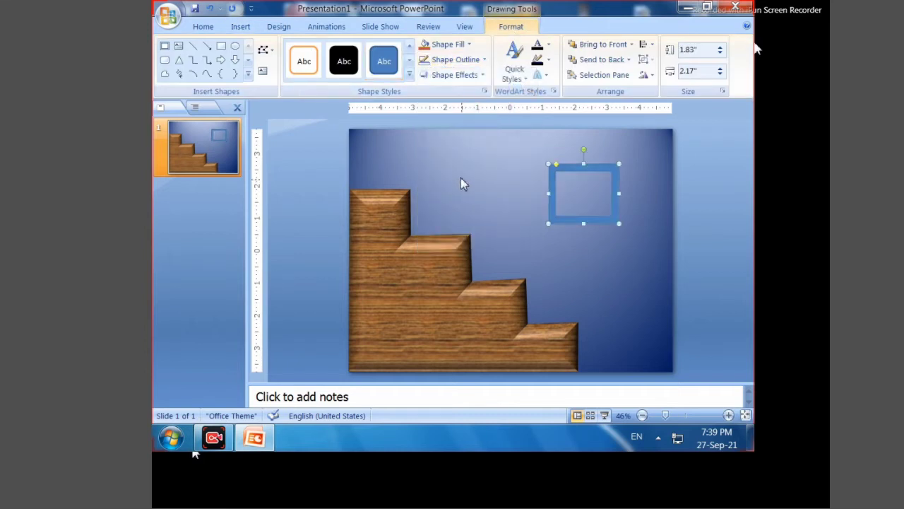
{"action": "left_click", "coordinate": [447, 45]}
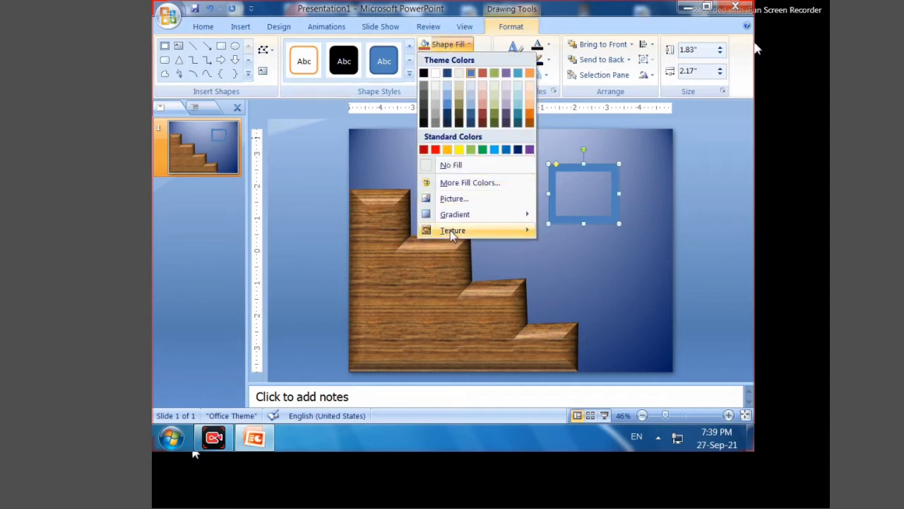
{"action": "scroll", "coordinate": [291, 268], "scroll_direction": "down", "scroll_amount": 2}
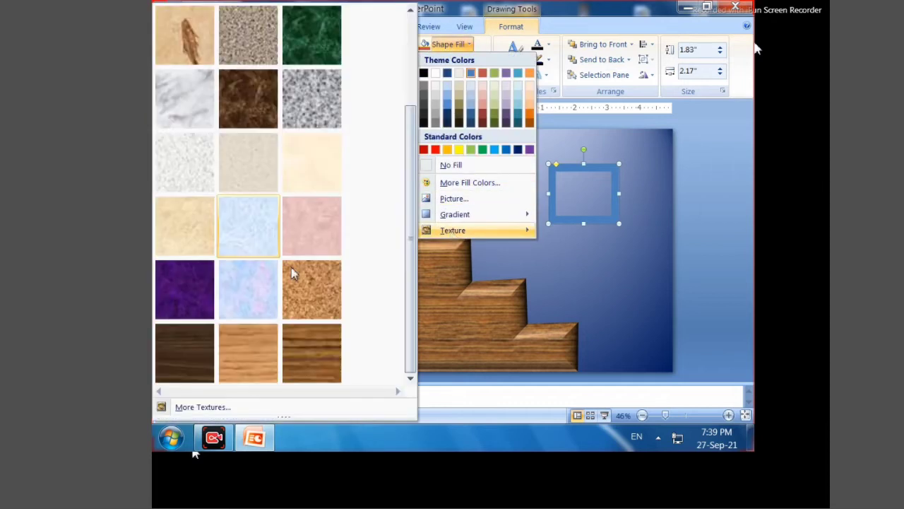
{"action": "left_click", "coordinate": [322, 349]}
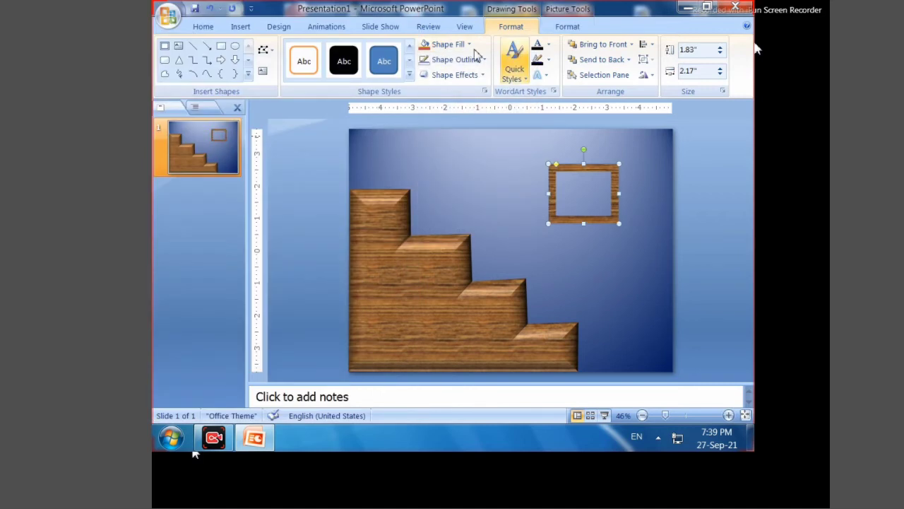
{"action": "left_click", "coordinate": [463, 75]}
{"action": "mouse_move", "coordinate": [466, 100]}
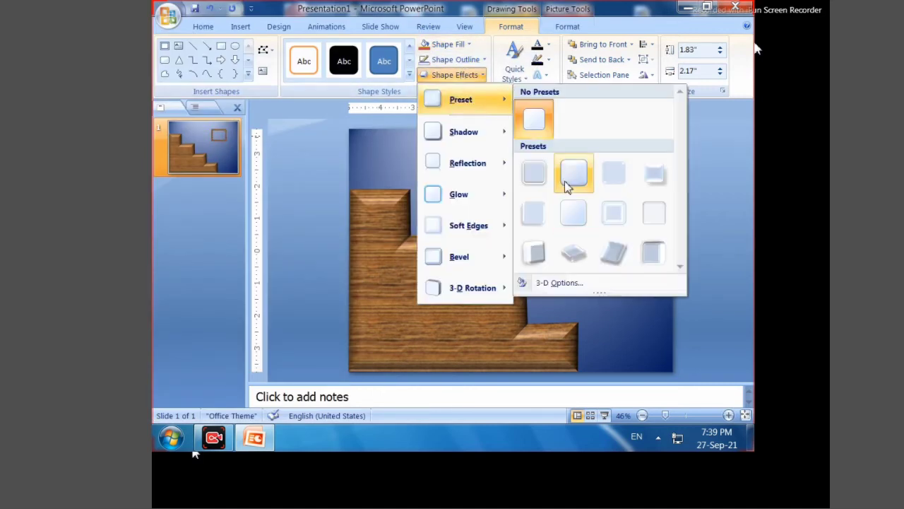
{"action": "left_click", "coordinate": [573, 177]}
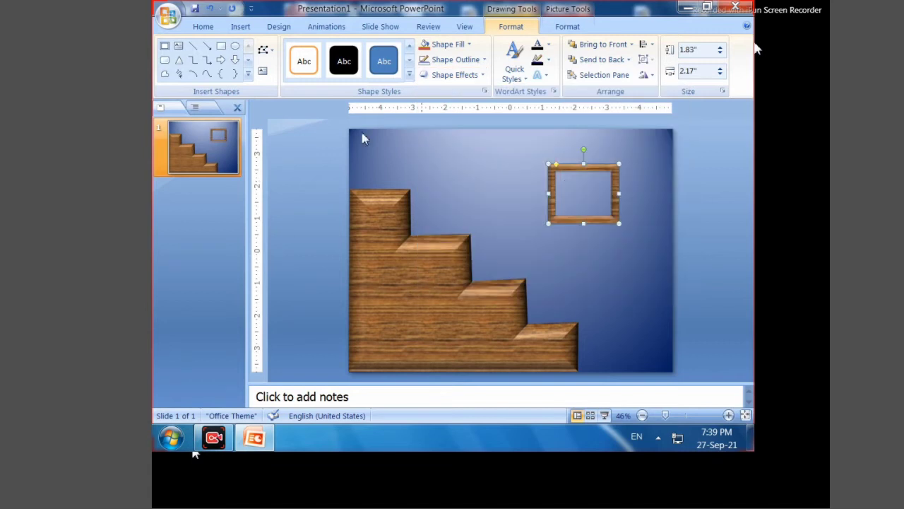
{"action": "left_click", "coordinate": [232, 28]}
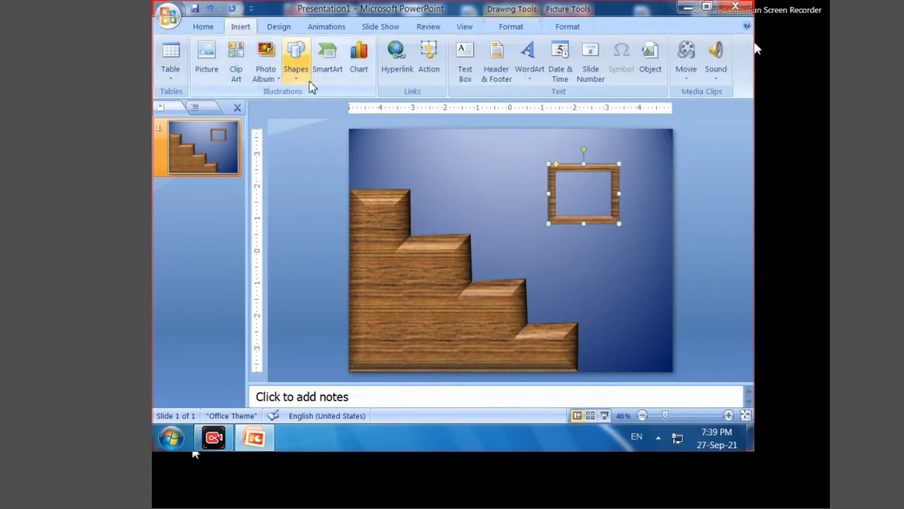
Search Clip Art for 'ball', insert the football and move it above the top step
{"action": "left_click", "coordinate": [233, 79]}
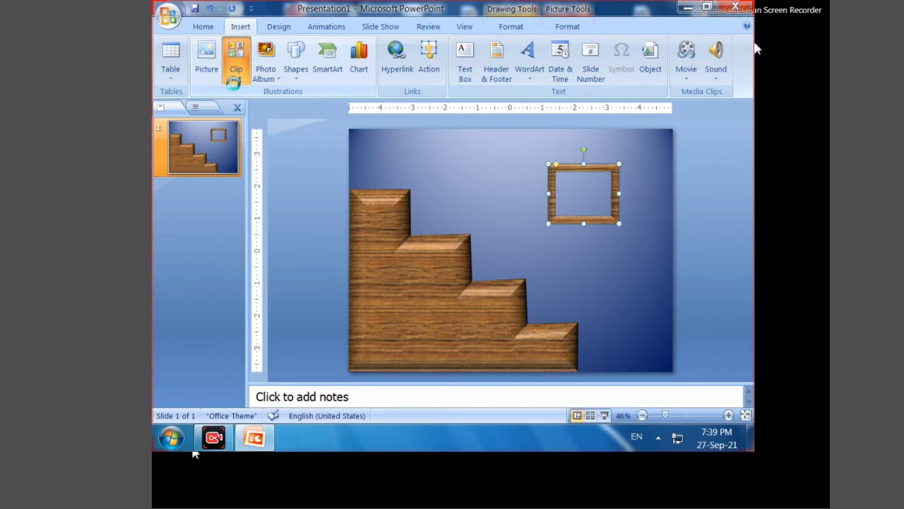
{"action": "left_click", "coordinate": [630, 138]}
{"action": "type", "text": "compuer"}
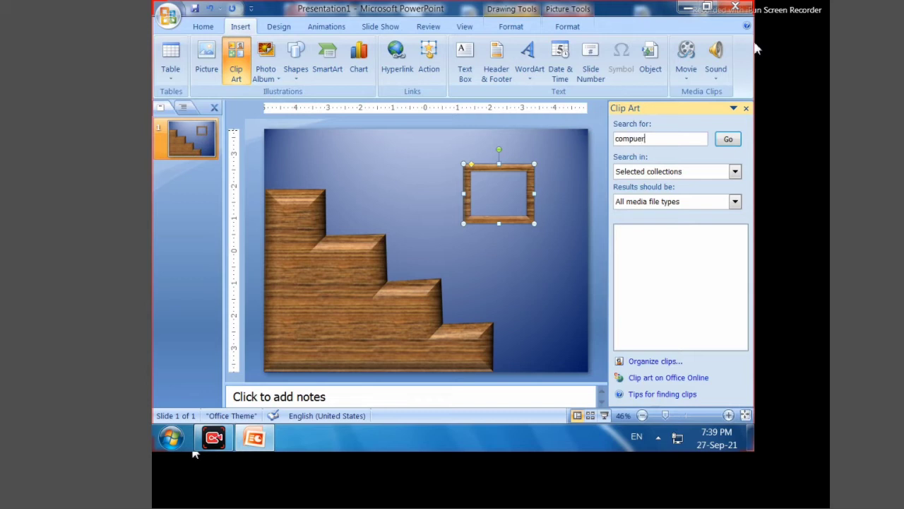
{"action": "left_click", "coordinate": [728, 139]}
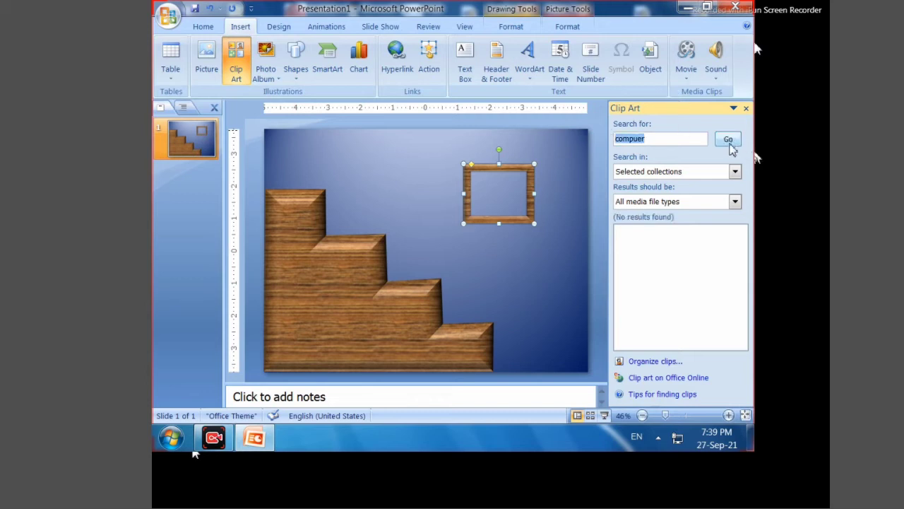
{"action": "left_click", "coordinate": [650, 139]}
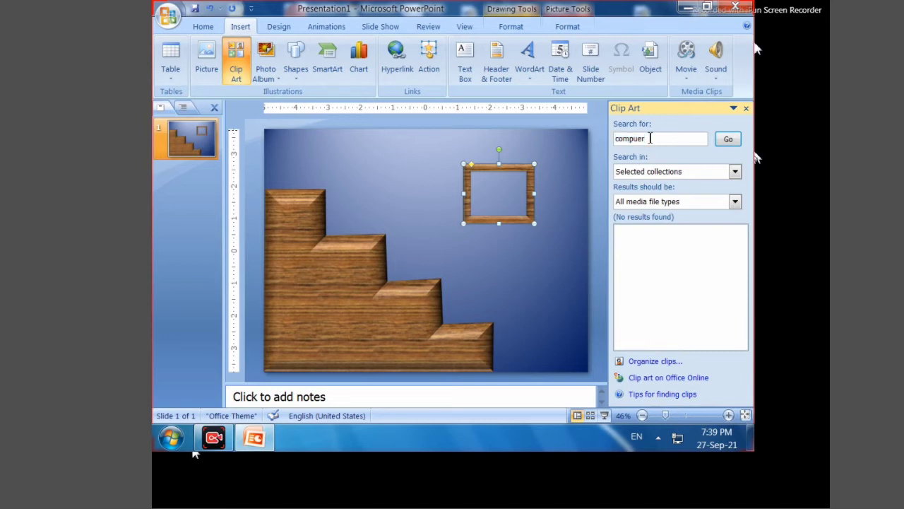
{"action": "key", "text": "Return"}
{"action": "type", "text": "com"}
{"action": "left_click", "coordinate": [728, 139]}
{"action": "type", "text": "ball"}
{"action": "key", "text": "Return"}
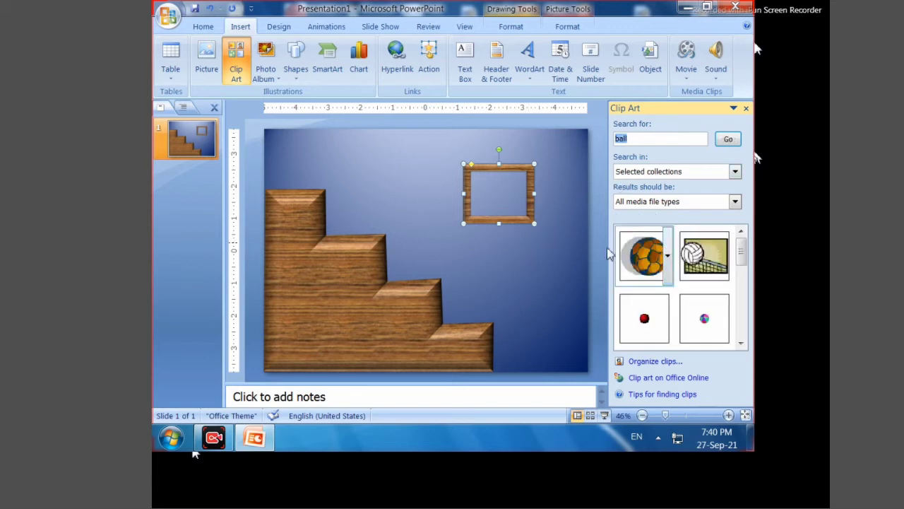
{"action": "left_click", "coordinate": [644, 256]}
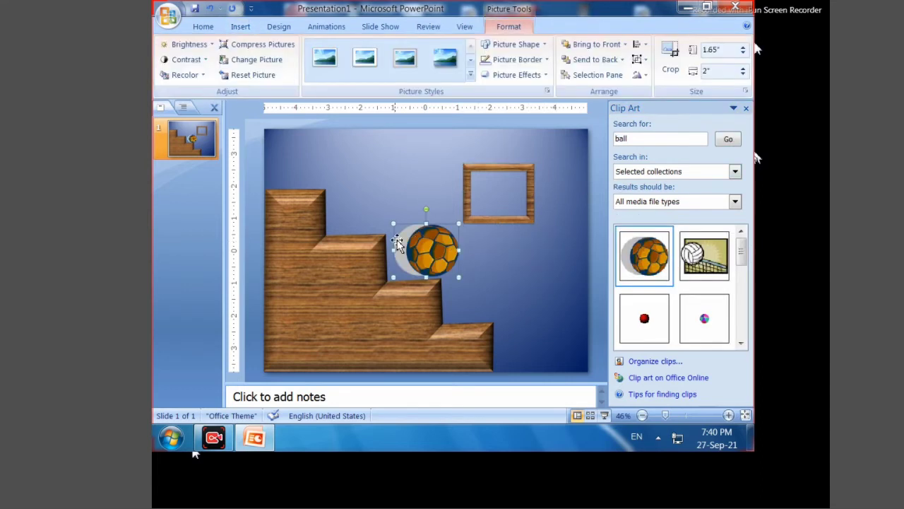
{"action": "left_click_drag", "start_coordinate": [415, 247], "coordinate": [374, 169]}
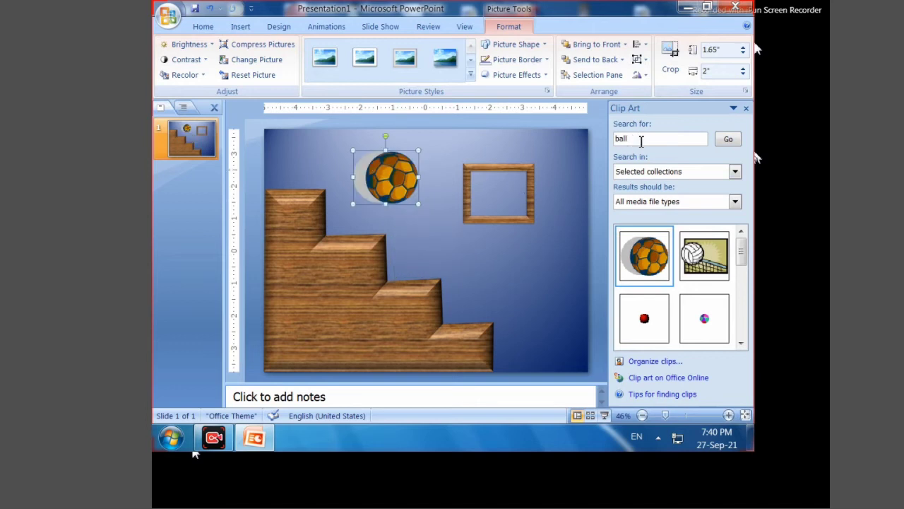
Search Clip Art for 'flower', insert the white roses and resize them inside the wooden frame
{"action": "left_click_drag", "start_coordinate": [640, 140], "coordinate": [612, 141]}
{"action": "type", "text": "flower"}
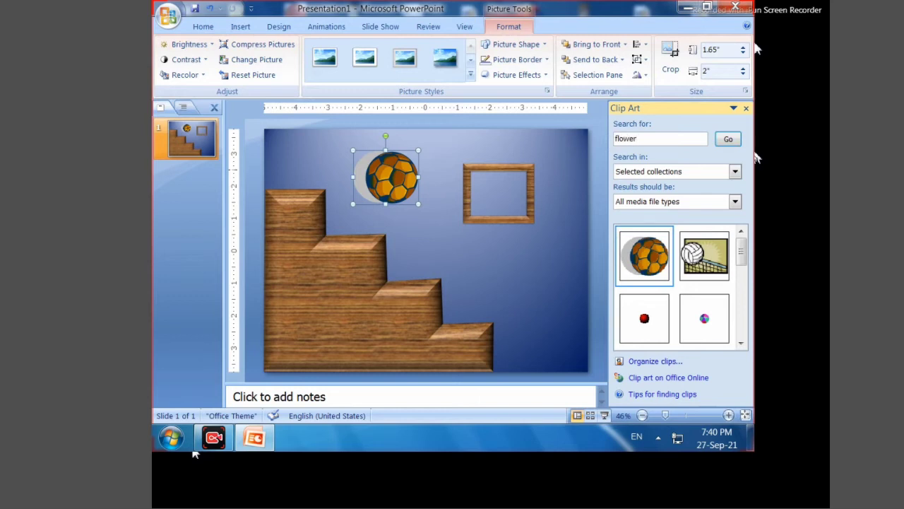
{"action": "key", "text": "Return"}
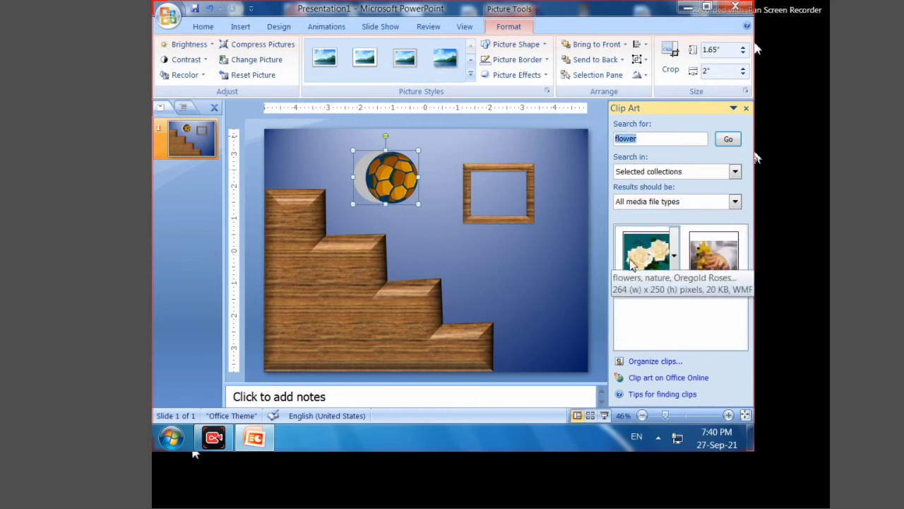
{"action": "left_click", "coordinate": [632, 265]}
{"action": "left_click_drag", "start_coordinate": [413, 267], "coordinate": [478, 265]}
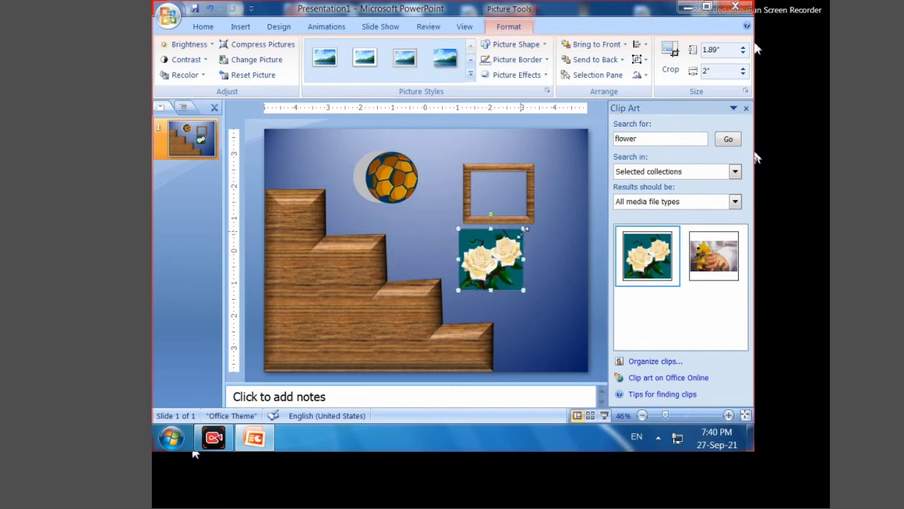
{"action": "mouse_move", "coordinate": [523, 229]}
{"action": "left_mouse_down"}
{"action": "mouse_move", "coordinate": [515, 238]}
{"action": "mouse_move", "coordinate": [503, 193]}
{"action": "left_mouse_up"}
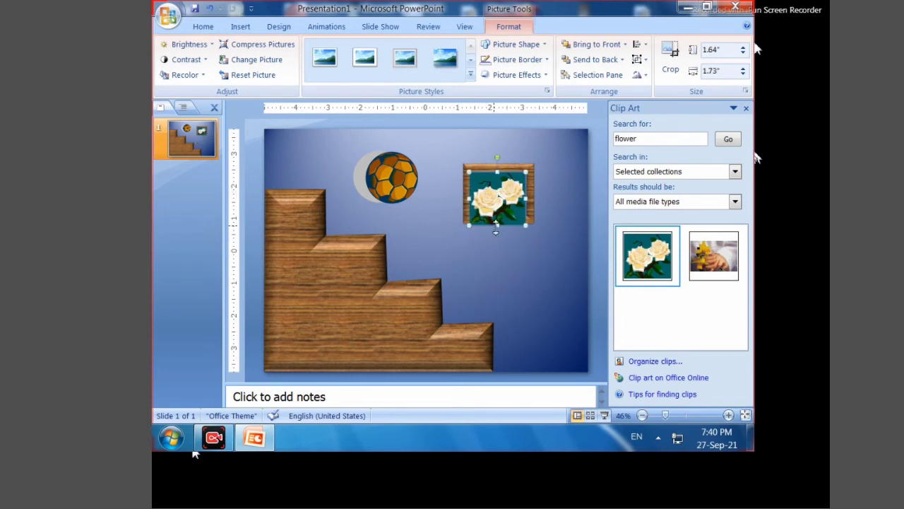
{"action": "left_click_drag", "start_coordinate": [498, 224], "coordinate": [498, 217]}
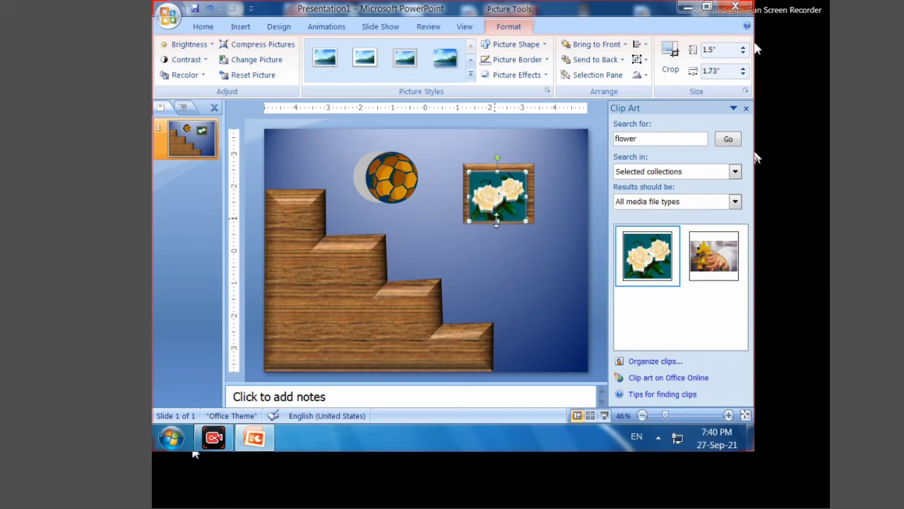
{"action": "left_click", "coordinate": [495, 244]}
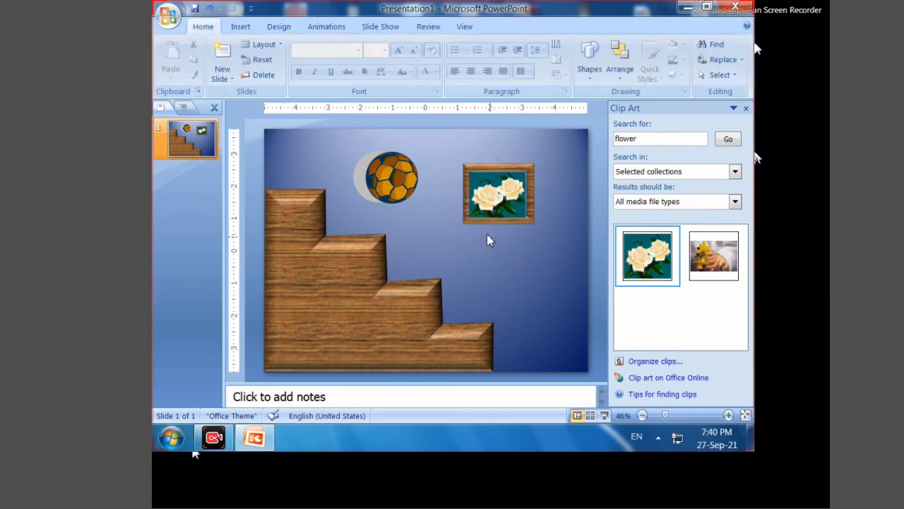
{"action": "left_click", "coordinate": [498, 205]}
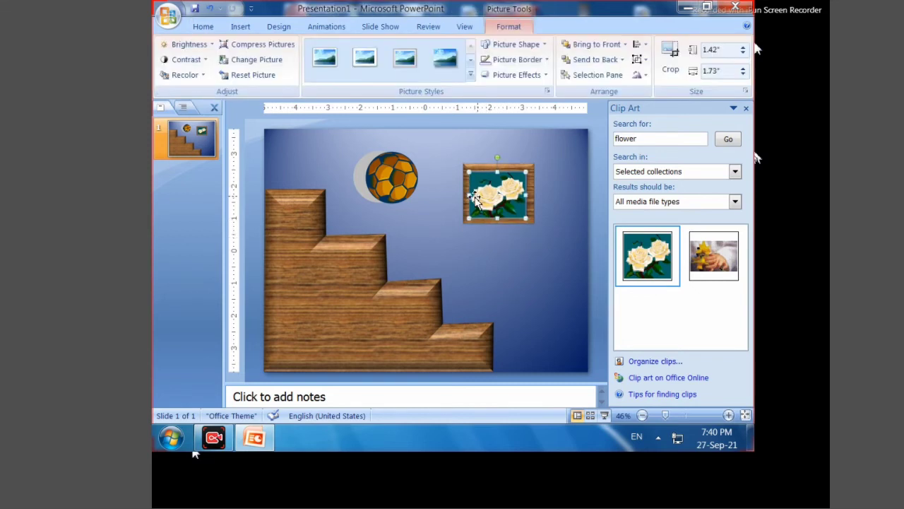
{"action": "left_click", "coordinate": [406, 226]}
Ungroup the football clip art, confirming its conversion to a drawing object
{"action": "right_click", "coordinate": [396, 185]}
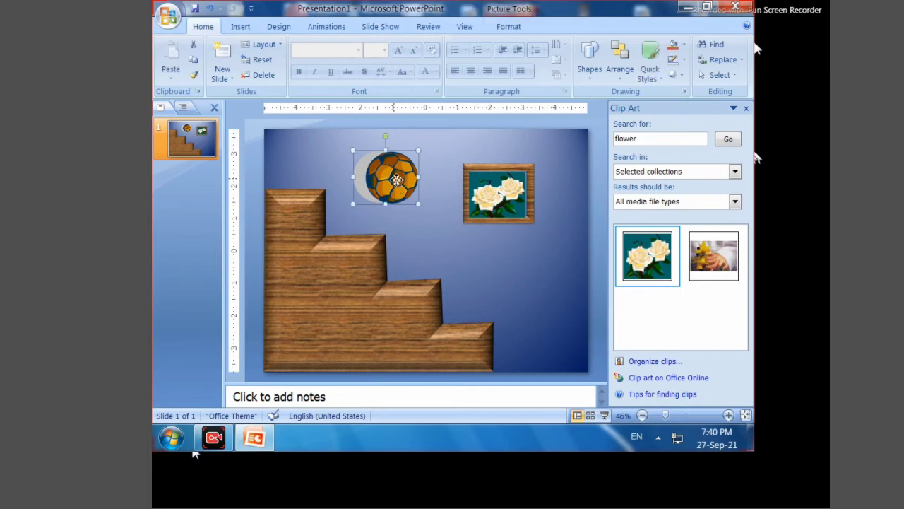
{"action": "mouse_move", "coordinate": [431, 270]}
{"action": "left_click", "coordinate": [538, 305]}
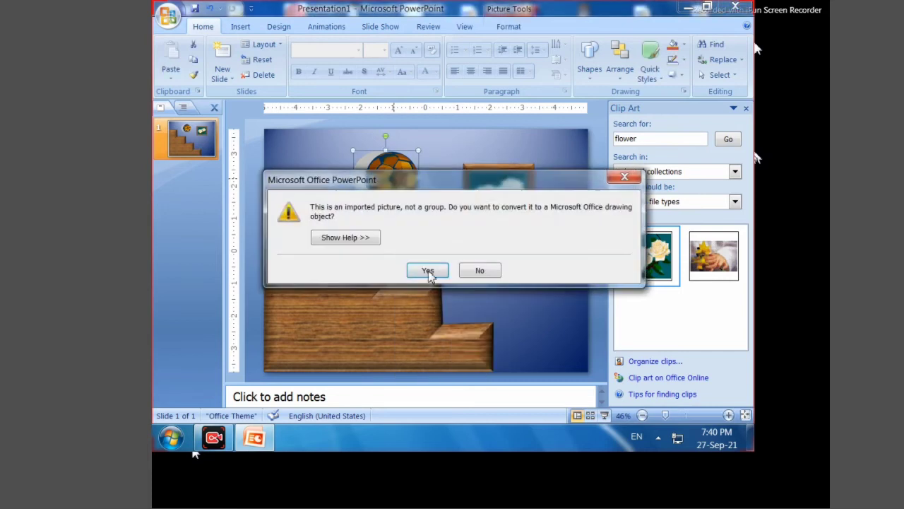
{"action": "left_click", "coordinate": [429, 271]}
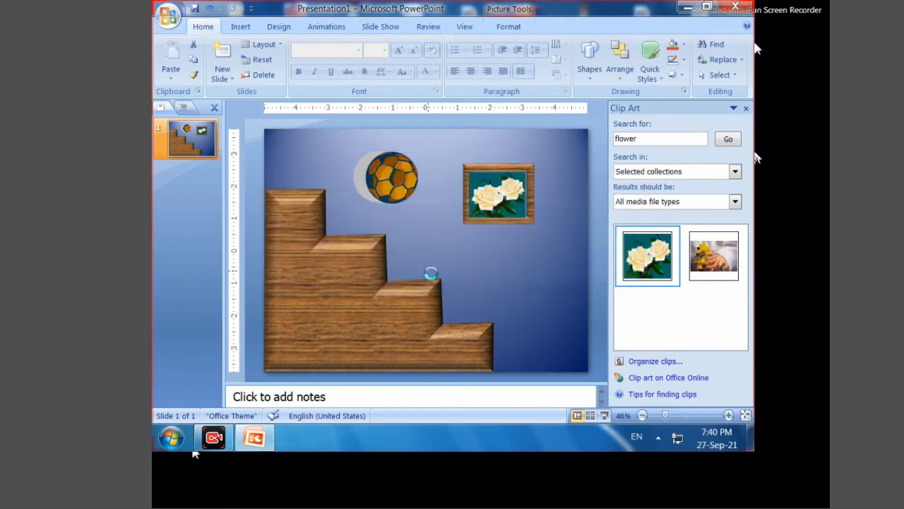
{"action": "right_click", "coordinate": [385, 189]}
{"action": "left_click", "coordinate": [541, 276]}
Remove the grey shadow piece behind the ball and close the Clip Art pane
{"action": "left_click", "coordinate": [520, 272]}
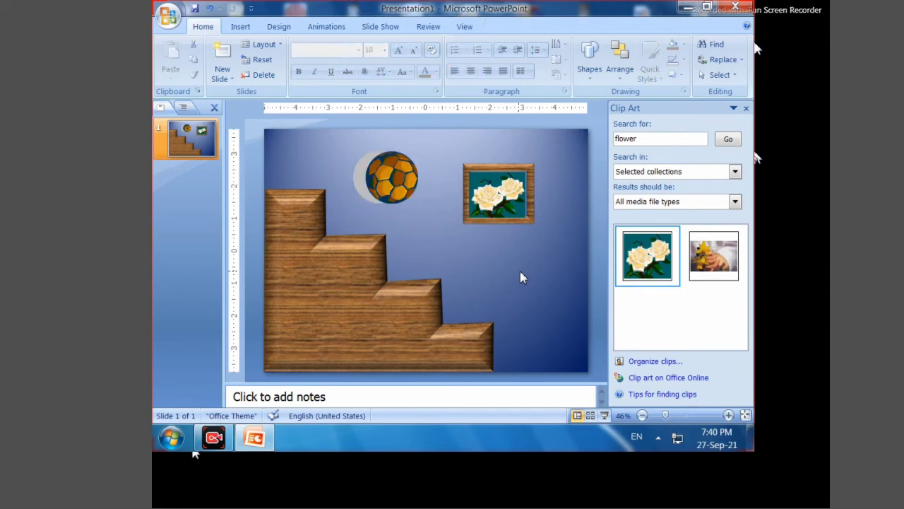
{"action": "left_click", "coordinate": [356, 175]}
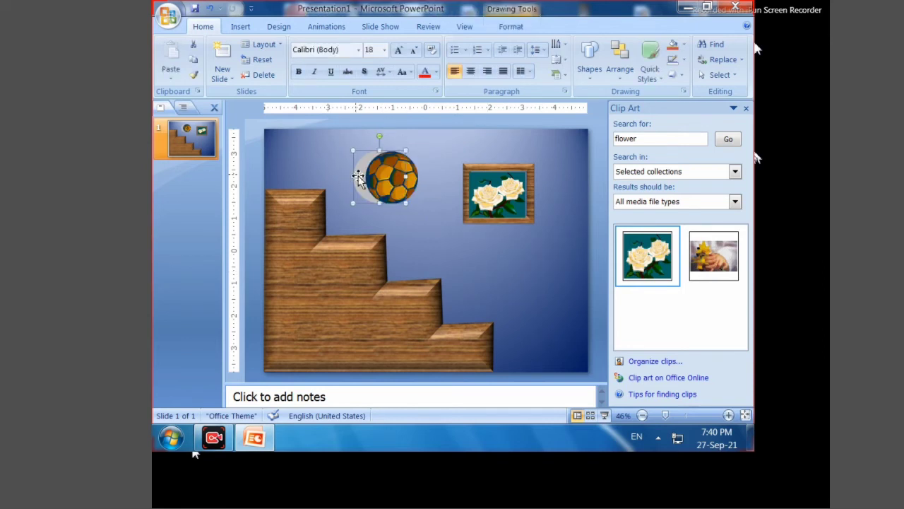
{"action": "left_click_drag", "start_coordinate": [358, 178], "coordinate": [355, 168]}
{"action": "left_click", "coordinate": [460, 158]}
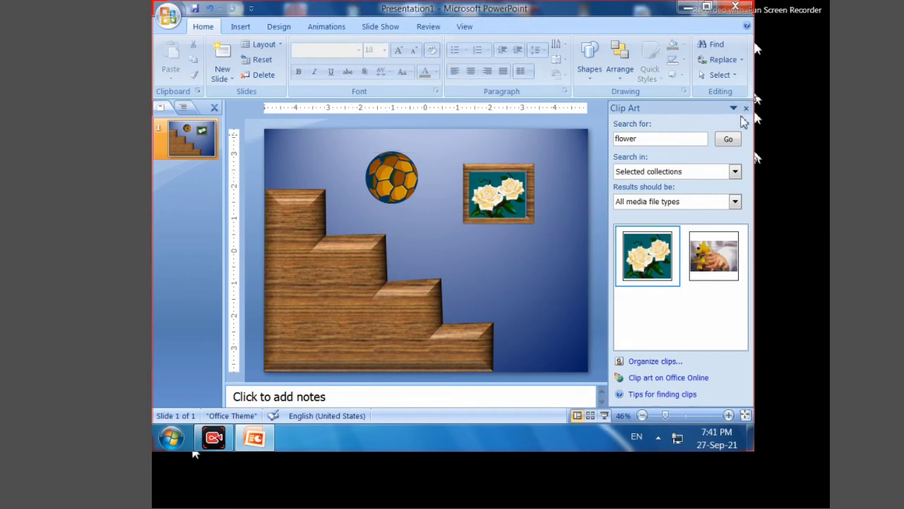
{"action": "left_click", "coordinate": [746, 107]}
Group the ball pieces into one object and resize it to 1.2 inches wide on the top step
{"action": "left_click", "coordinate": [477, 179]}
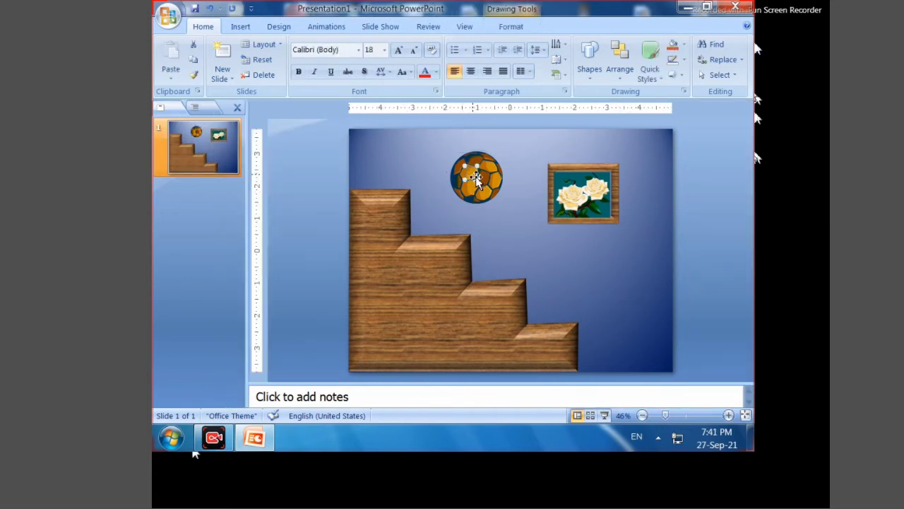
{"action": "left_click_drag", "start_coordinate": [443, 141], "coordinate": [512, 218]}
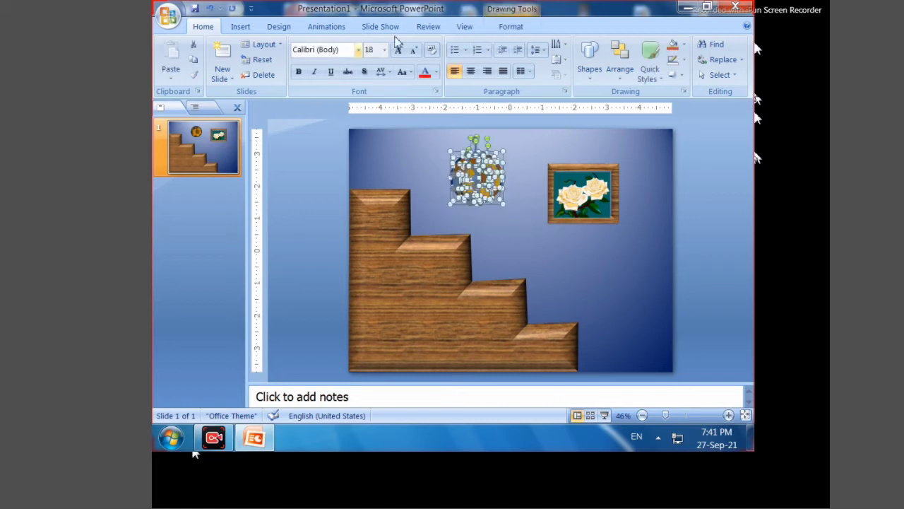
{"action": "left_click", "coordinate": [512, 27]}
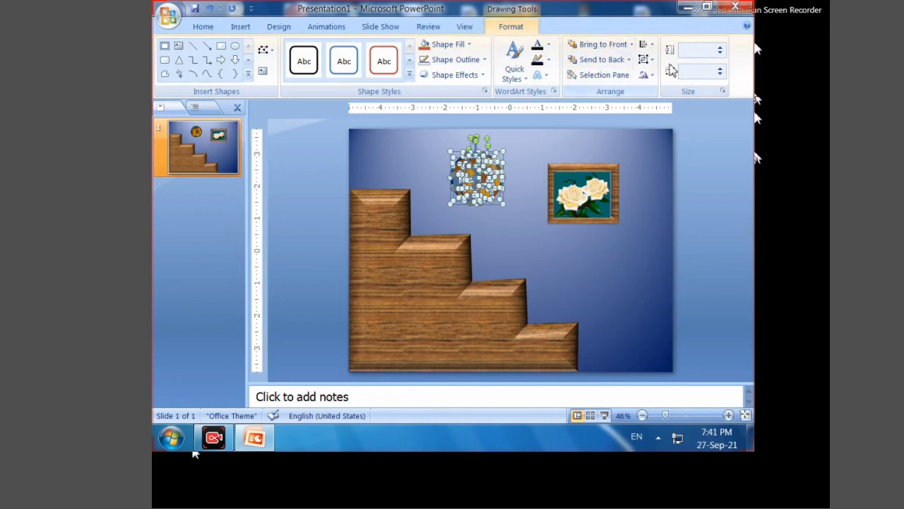
{"action": "left_click", "coordinate": [656, 66]}
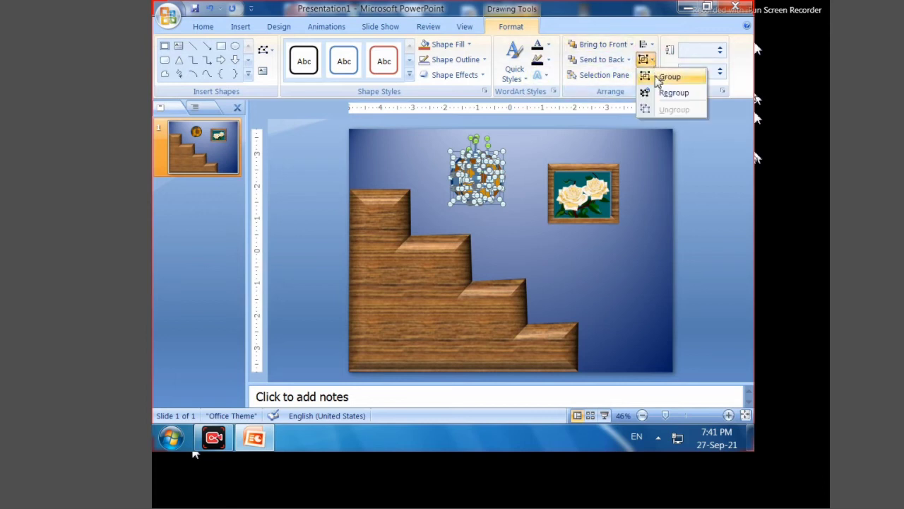
{"action": "left_click", "coordinate": [669, 77]}
{"action": "left_click_drag", "start_coordinate": [508, 147], "coordinate": [498, 159]}
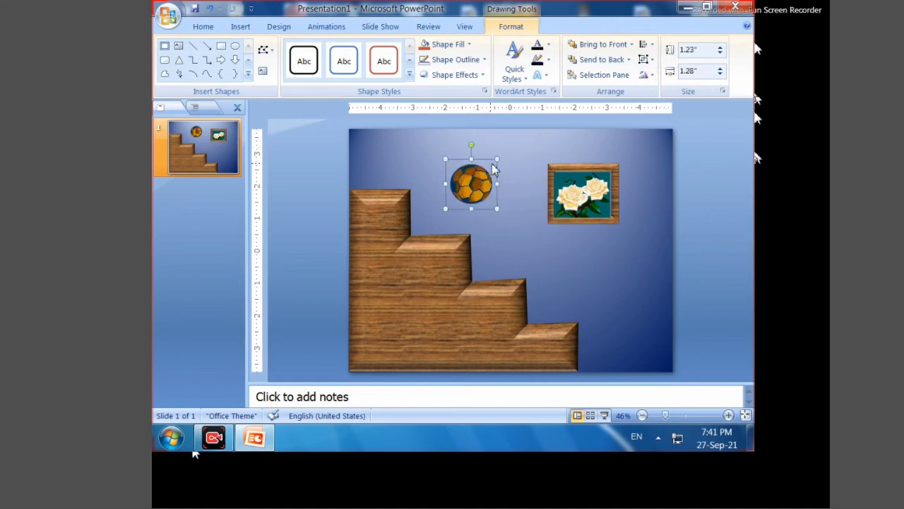
{"action": "mouse_move", "coordinate": [498, 185]}
{"action": "left_mouse_down"}
{"action": "mouse_move", "coordinate": [383, 184]}
{"action": "mouse_move", "coordinate": [400, 183]}
{"action": "left_mouse_up"}
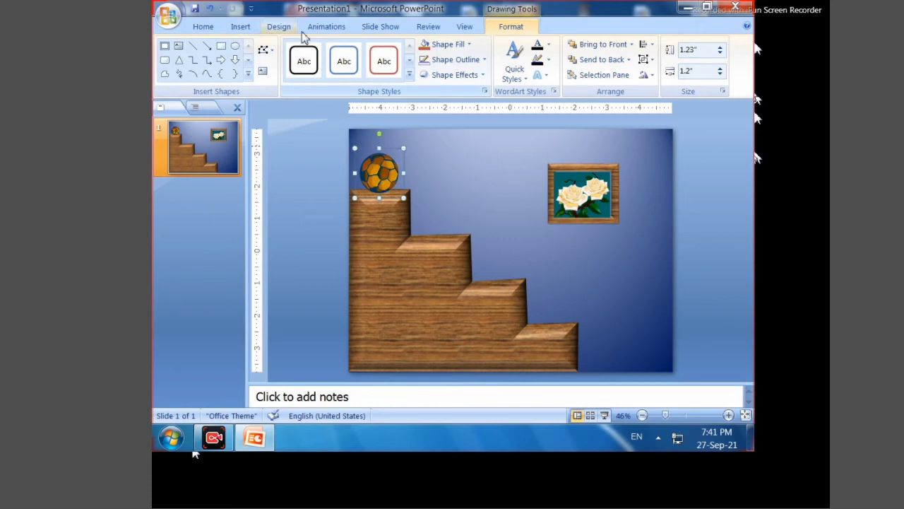
Add a Bounce Right motion path to the ball via Custom Animation
{"action": "left_click", "coordinate": [324, 32]}
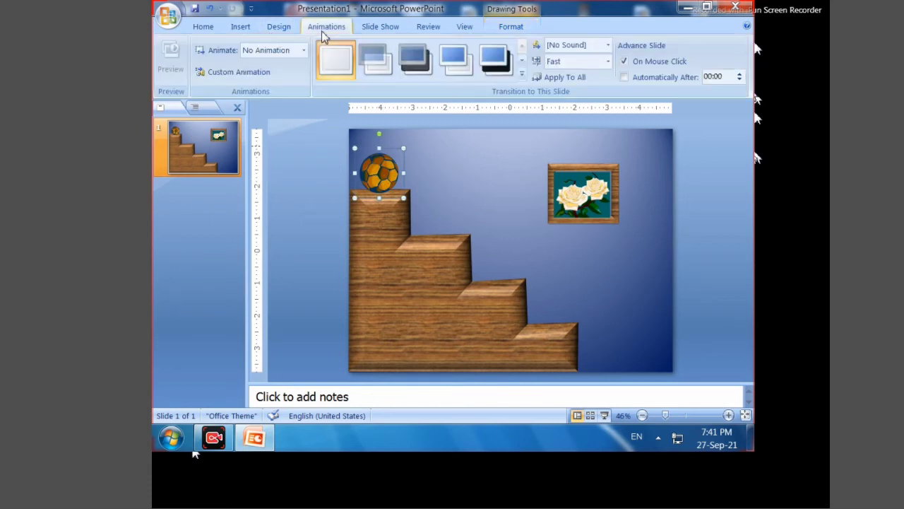
{"action": "left_click", "coordinate": [229, 71]}
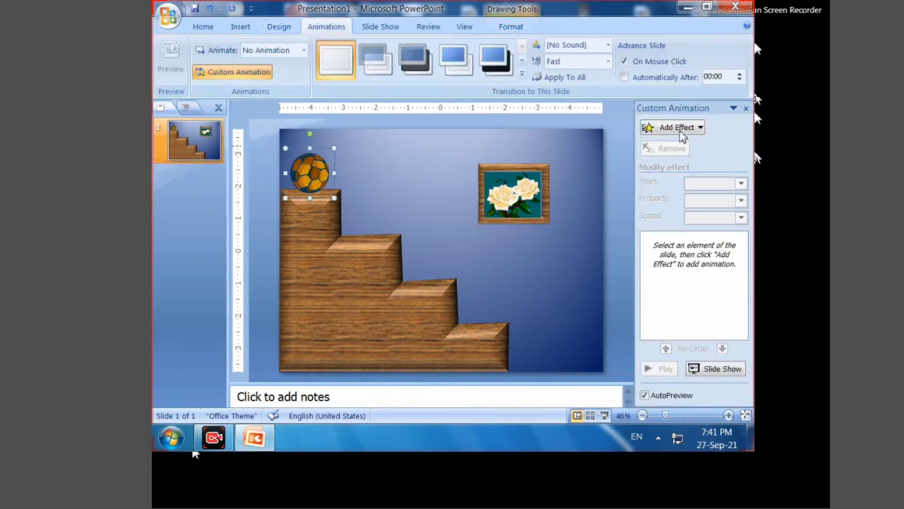
{"action": "left_click", "coordinate": [680, 131]}
{"action": "mouse_move", "coordinate": [663, 191]}
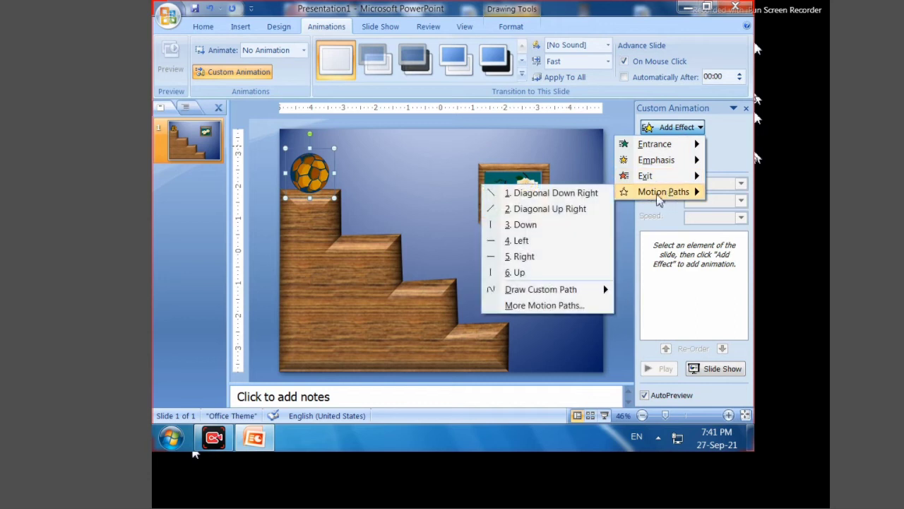
{"action": "left_click", "coordinate": [573, 308]}
{"action": "left_click", "coordinate": [504, 316]}
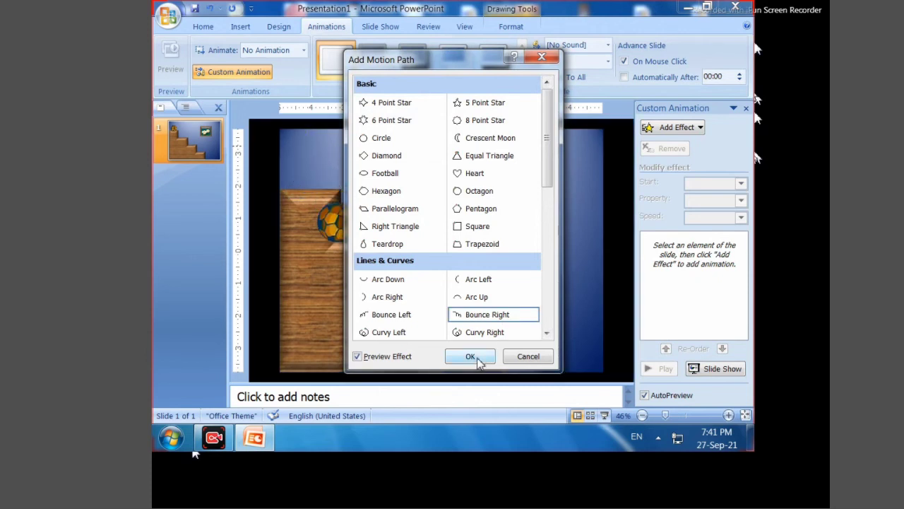
{"action": "left_click", "coordinate": [478, 359]}
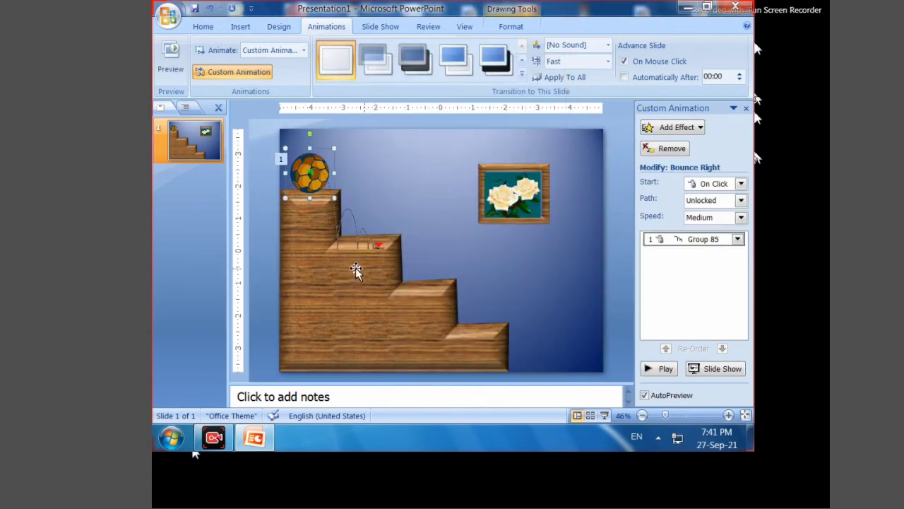
Stretch the bounce path and edit its points down the steps, then delete the animation
{"action": "left_click", "coordinate": [380, 245]}
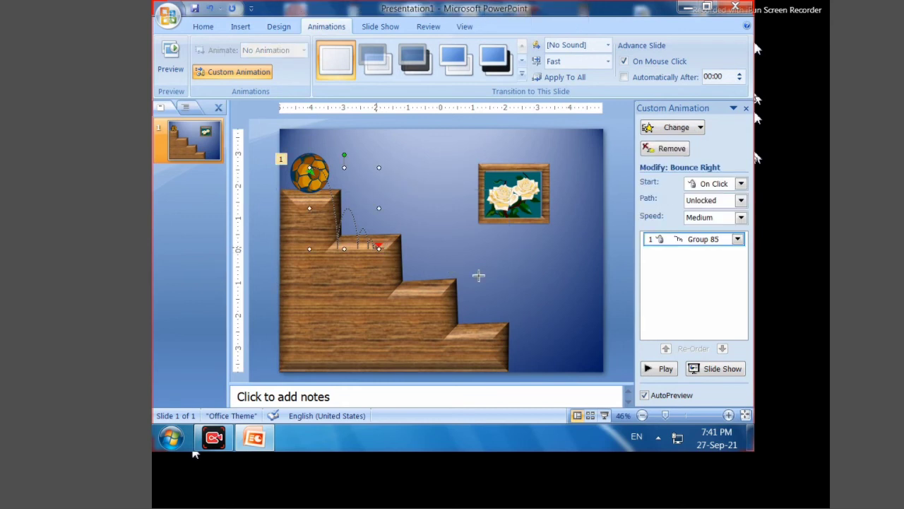
{"action": "left_click_drag", "start_coordinate": [530, 311], "coordinate": [559, 357]}
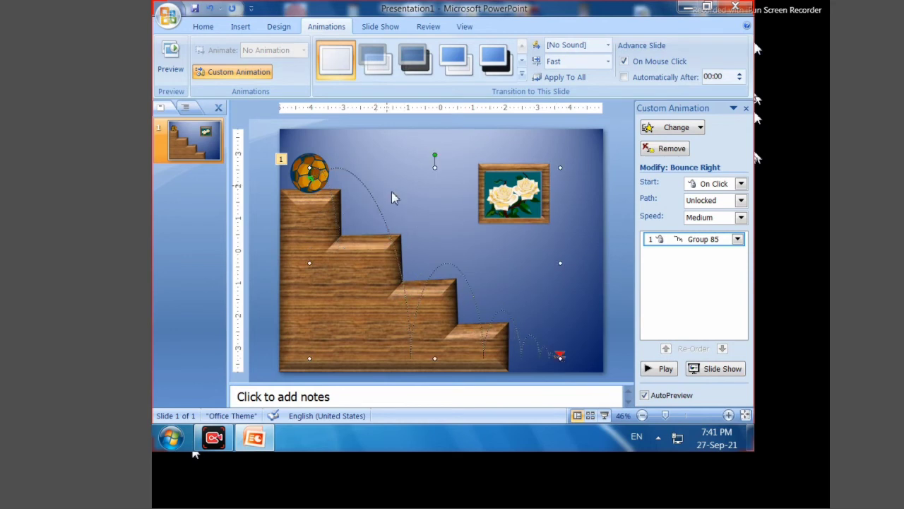
{"action": "right_click", "coordinate": [411, 360]}
{"action": "left_click", "coordinate": [422, 367]}
{"action": "left_click_drag", "start_coordinate": [411, 327], "coordinate": [386, 242]}
{"action": "left_click_drag", "start_coordinate": [394, 311], "coordinate": [393, 311]}
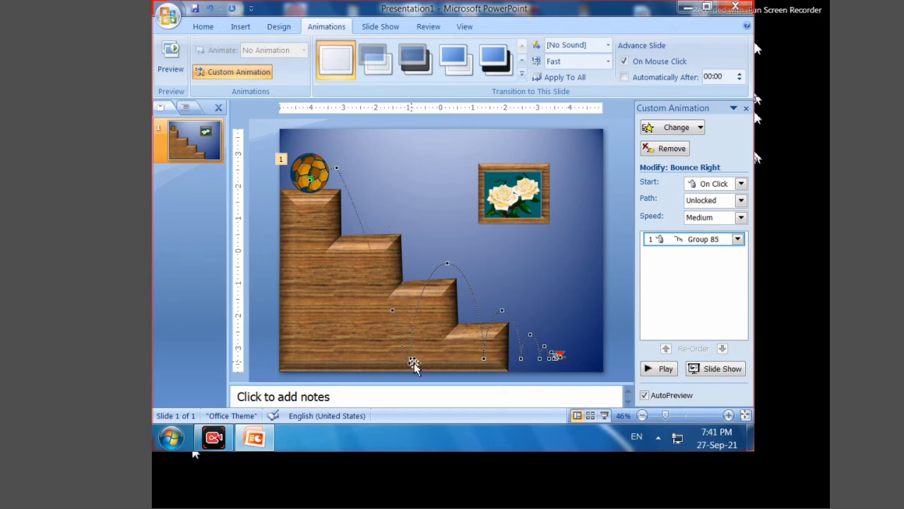
{"action": "mouse_move", "coordinate": [413, 360]}
{"action": "left_mouse_down"}
{"action": "mouse_move", "coordinate": [409, 278]}
{"action": "mouse_move", "coordinate": [417, 284]}
{"action": "mouse_move", "coordinate": [385, 245]}
{"action": "left_mouse_up"}
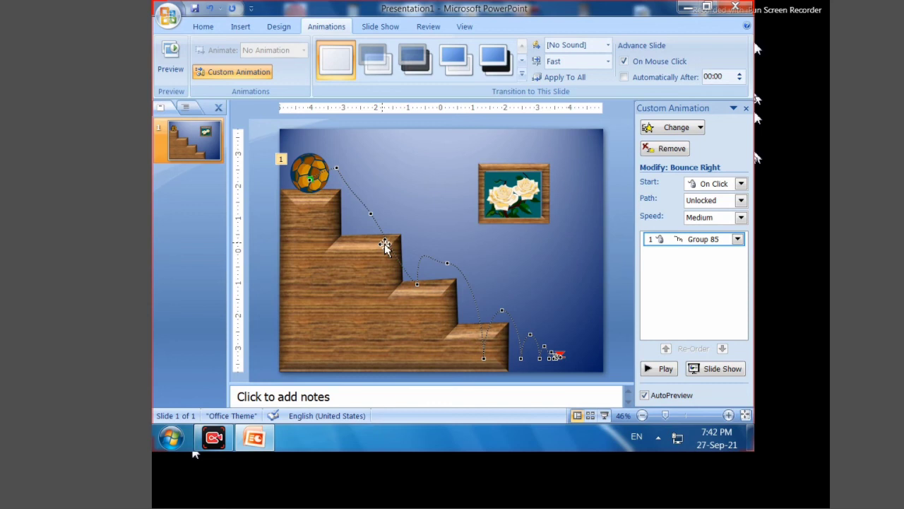
{"action": "key", "text": "Delete"}
Reapply the Bounce Right motion path to the ball and stretch it toward the lower right
{"action": "left_click", "coordinate": [320, 177]}
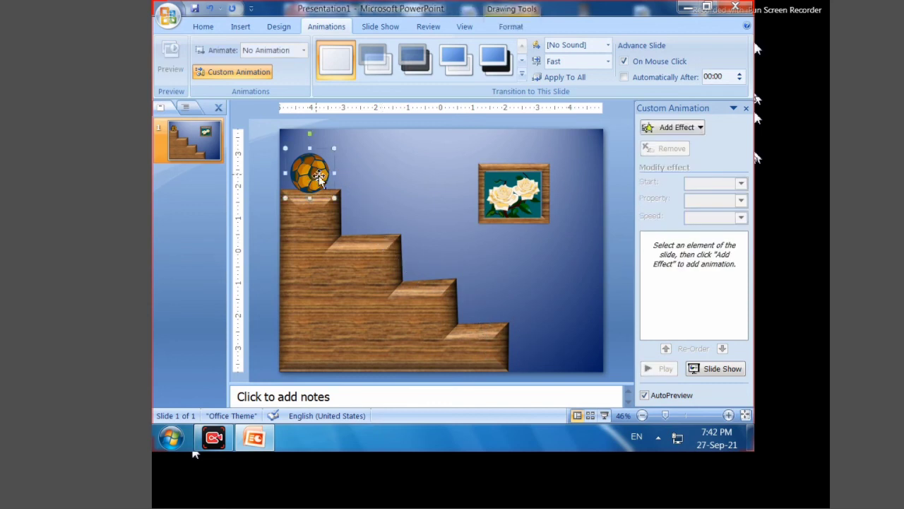
{"action": "left_click", "coordinate": [691, 130]}
{"action": "mouse_move", "coordinate": [663, 192]}
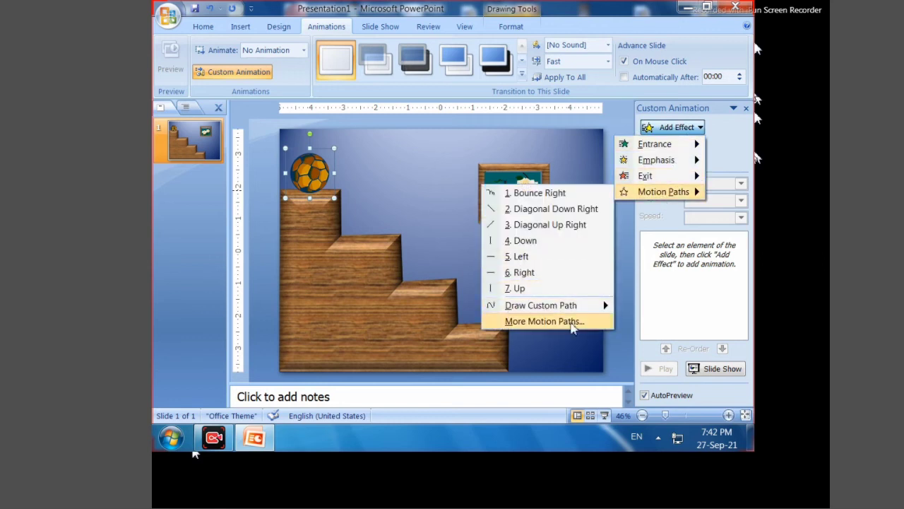
{"action": "left_click", "coordinate": [571, 322]}
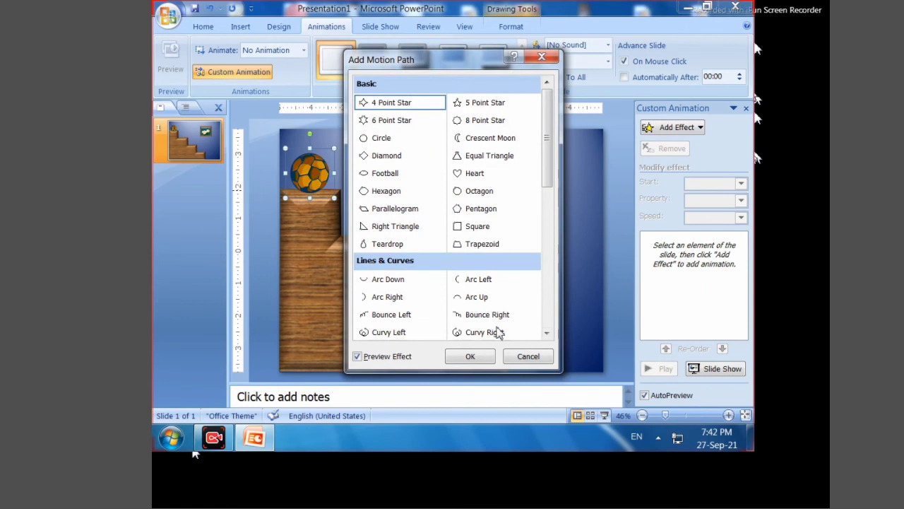
{"action": "left_click", "coordinate": [481, 318]}
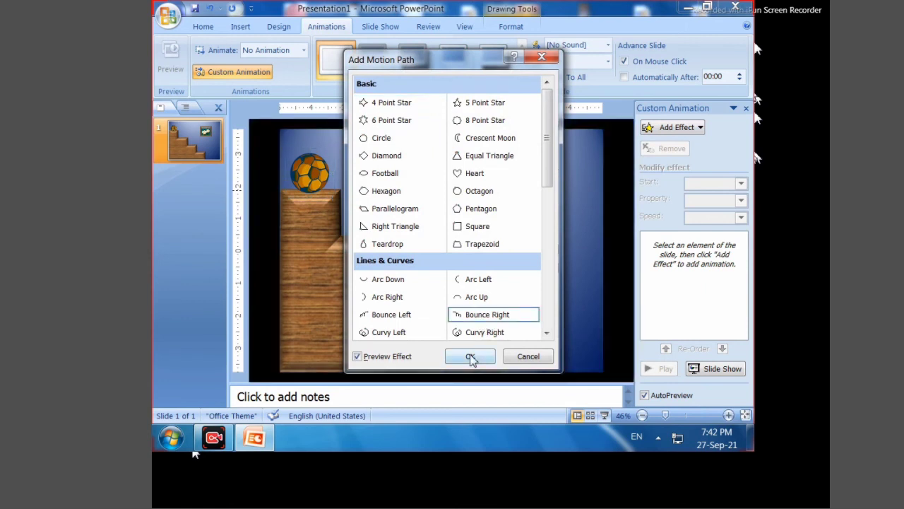
{"action": "left_click", "coordinate": [470, 356]}
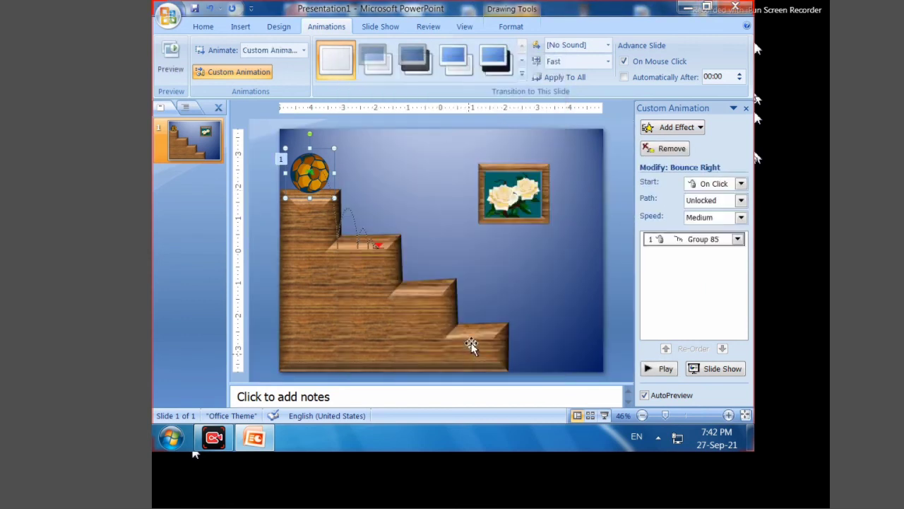
{"action": "left_click", "coordinate": [378, 249]}
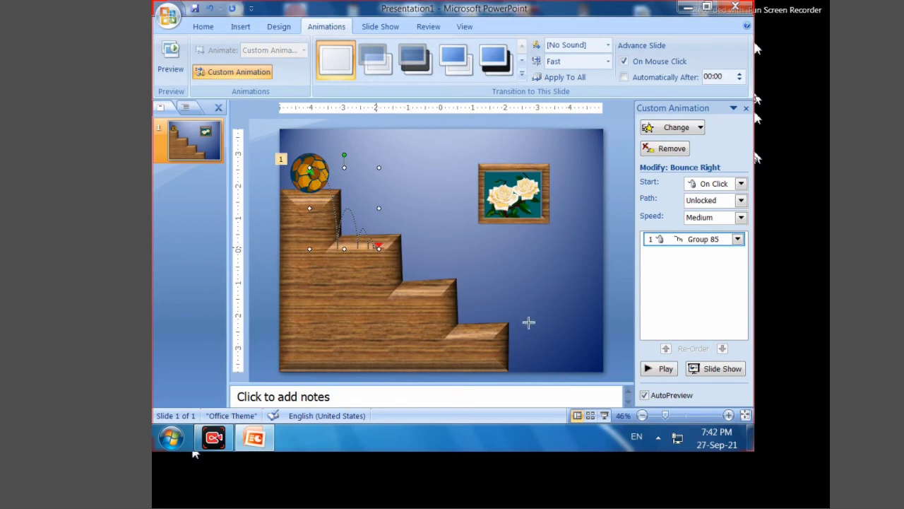
{"action": "left_click_drag", "start_coordinate": [528, 322], "coordinate": [565, 353]}
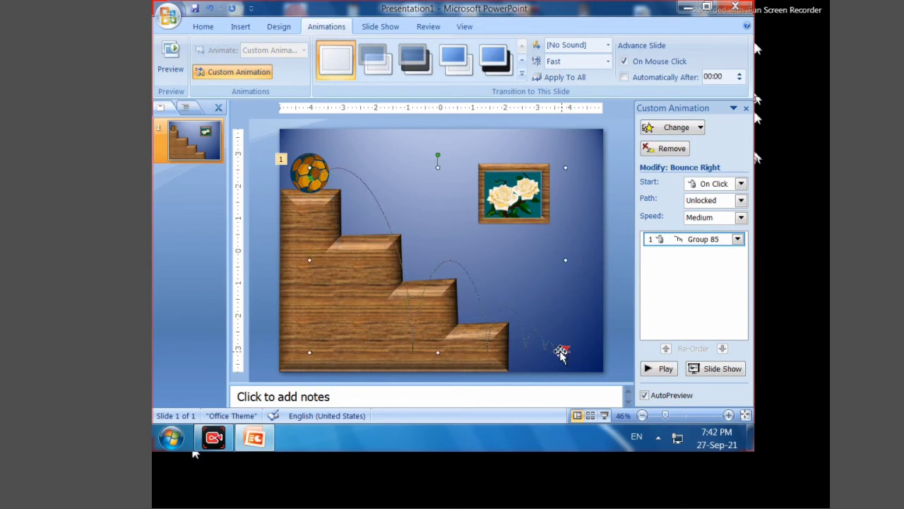
Edit the path's points so its upper arcs land on the top and second steps
{"action": "right_click", "coordinate": [414, 353]}
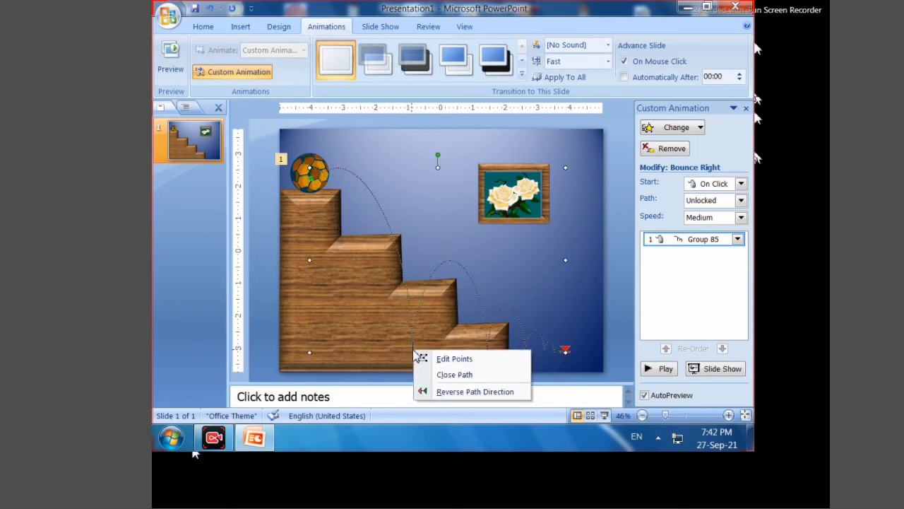
{"action": "left_click", "coordinate": [453, 359]}
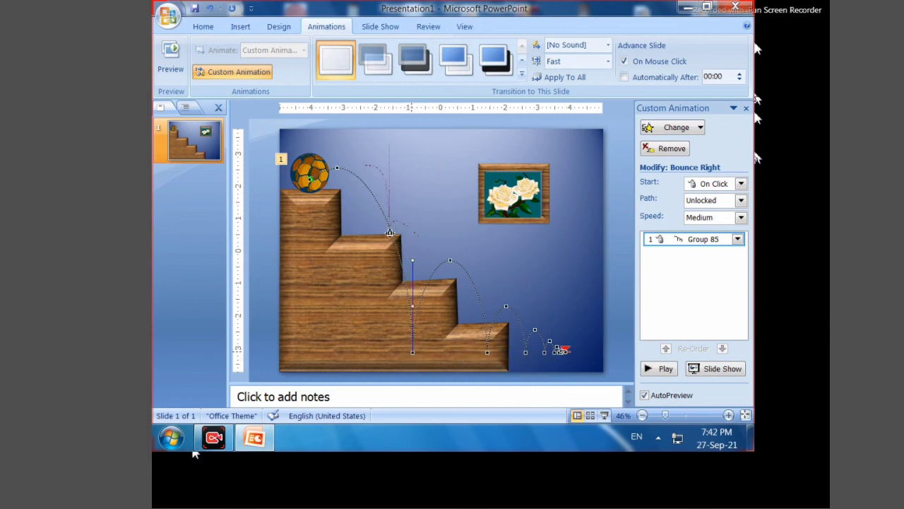
{"action": "left_click_drag", "start_coordinate": [414, 353], "coordinate": [387, 231]}
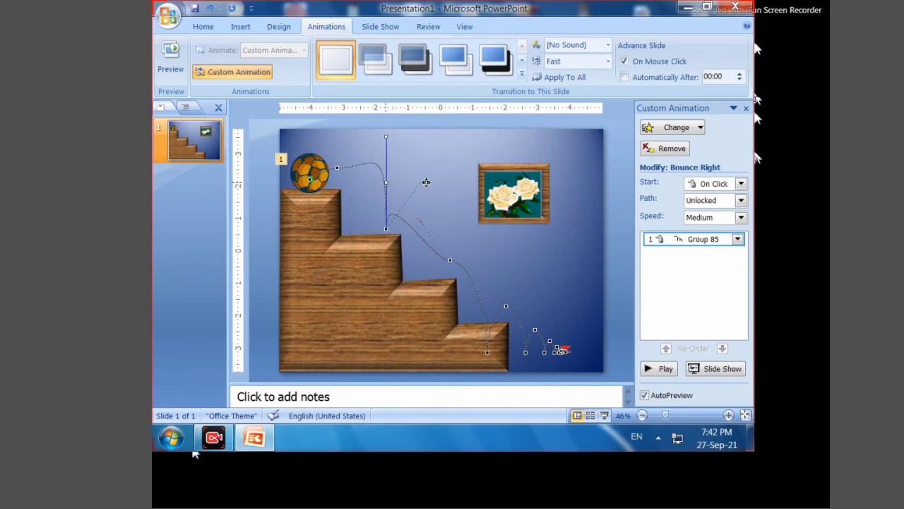
{"action": "left_click_drag", "start_coordinate": [444, 172], "coordinate": [444, 170]}
{"action": "left_click_drag", "start_coordinate": [396, 145], "coordinate": [405, 169]}
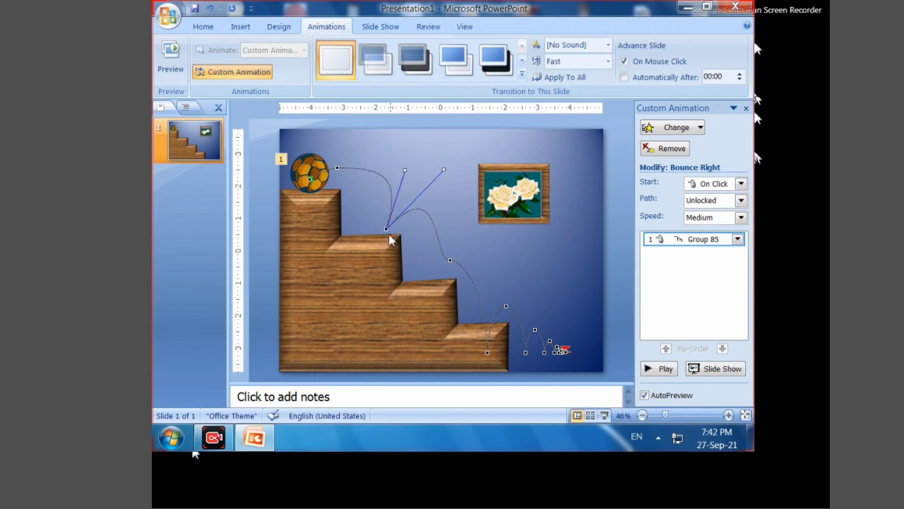
{"action": "left_click_drag", "start_coordinate": [376, 225], "coordinate": [375, 223]}
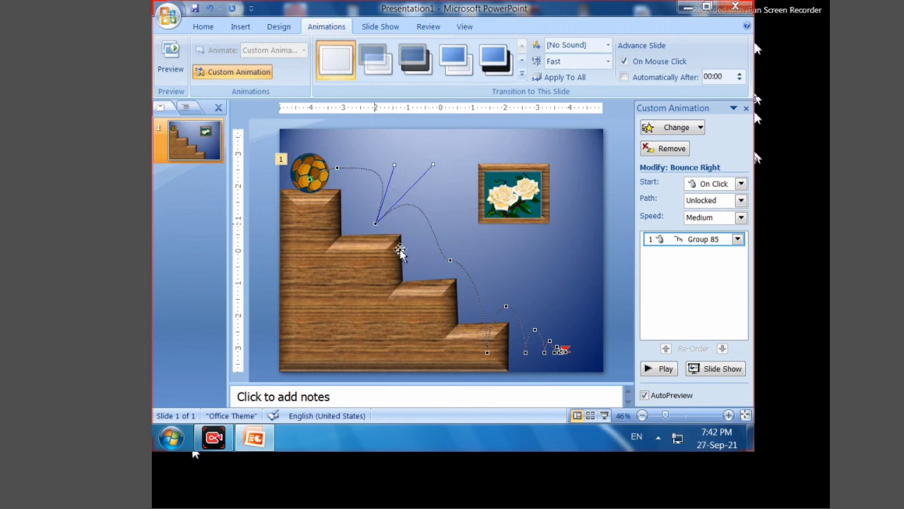
{"action": "left_click", "coordinate": [452, 259]}
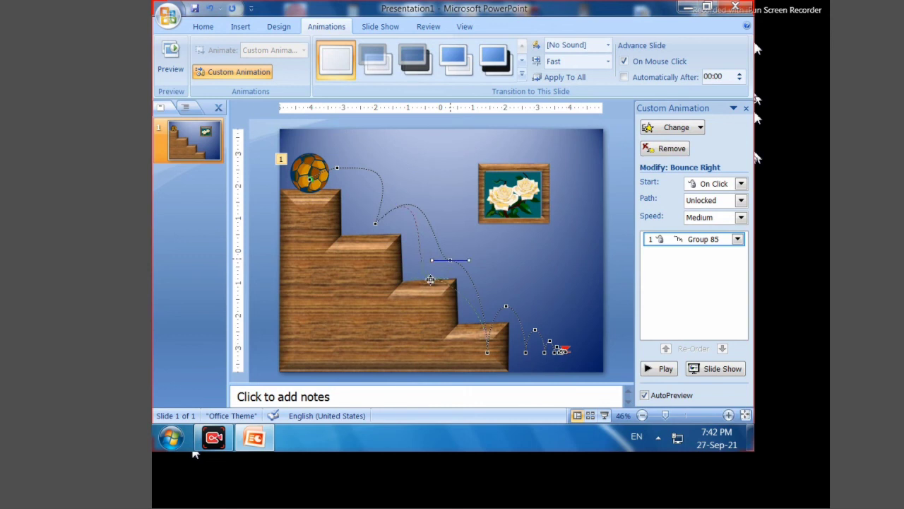
{"action": "left_click", "coordinate": [452, 279]}
Edit the lower path points so the final bounces land on the bottom step and beyond
{"action": "left_click", "coordinate": [432, 282]}
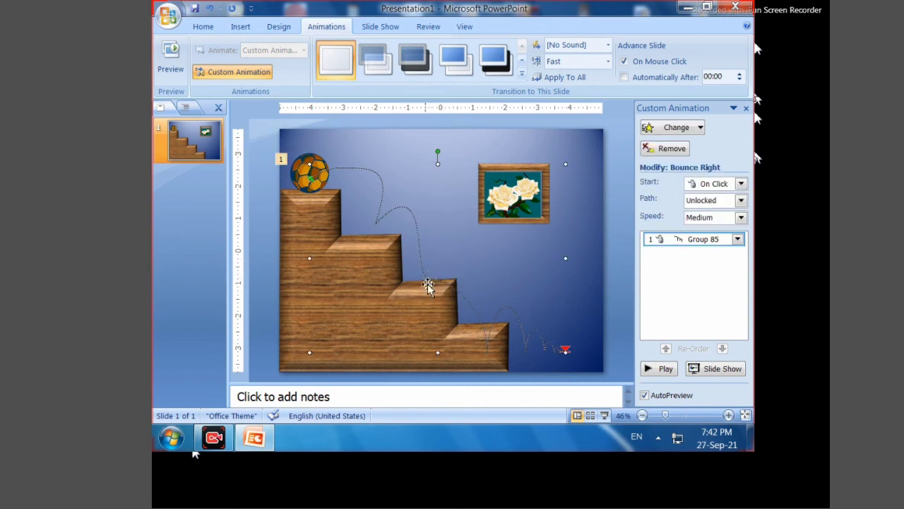
{"action": "right_click", "coordinate": [429, 283]}
{"action": "left_click", "coordinate": [452, 286]}
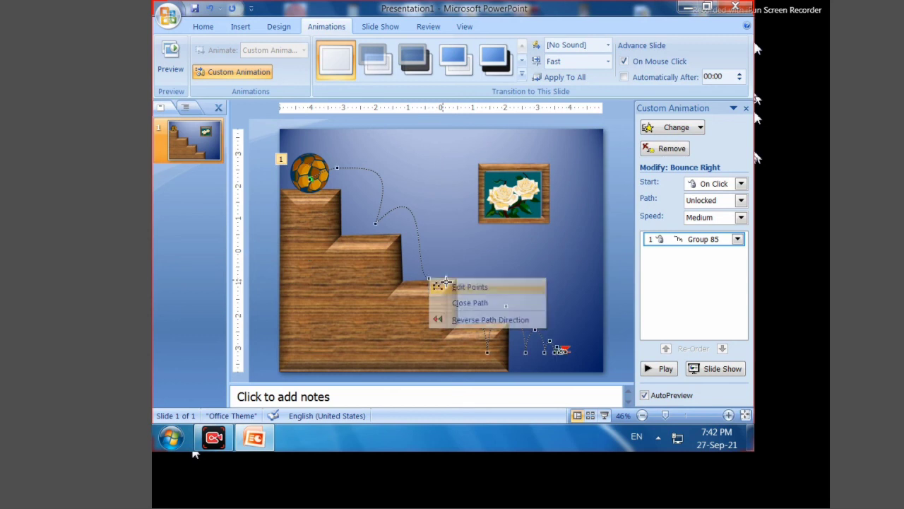
{"action": "left_click_drag", "start_coordinate": [429, 279], "coordinate": [448, 281]}
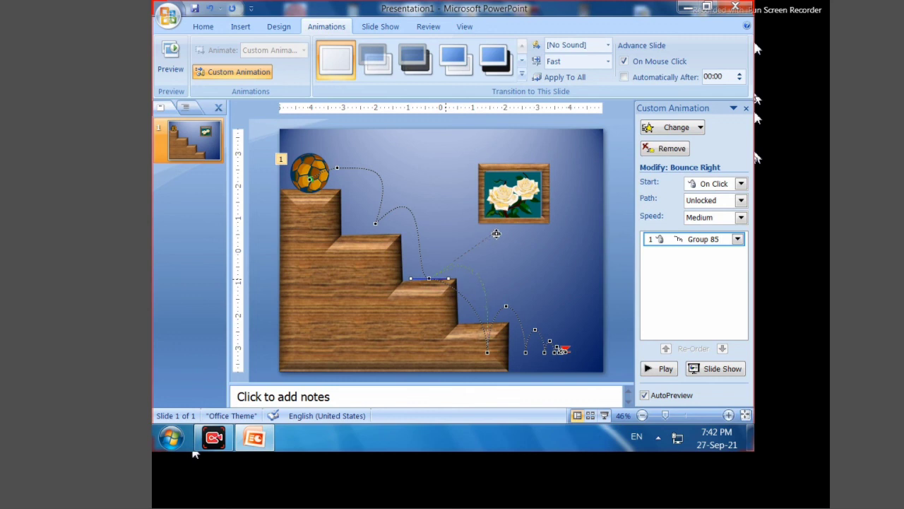
{"action": "left_click_drag", "start_coordinate": [509, 237], "coordinate": [508, 237]}
{"action": "left_click", "coordinate": [488, 354]}
{"action": "left_click_drag", "start_coordinate": [502, 289], "coordinate": [487, 298]}
{"action": "left_click", "coordinate": [494, 293]}
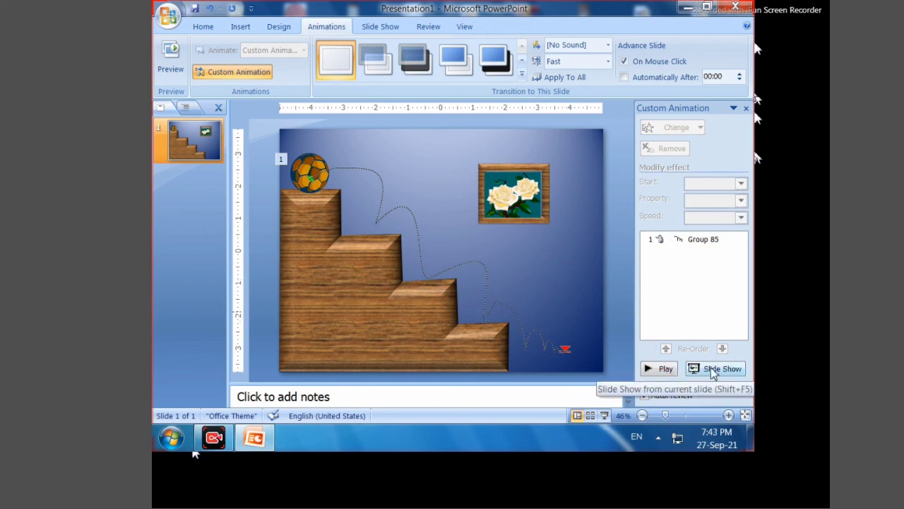
Set the ball's Bounce Right motion path to Very Slow speed and play the slide show from this slide
{"action": "left_click", "coordinate": [399, 212]}
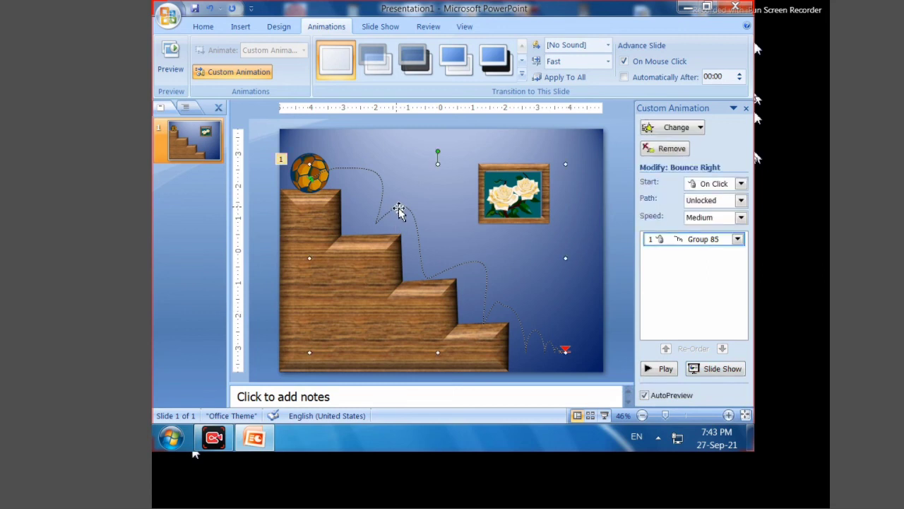
{"action": "left_click", "coordinate": [742, 217]}
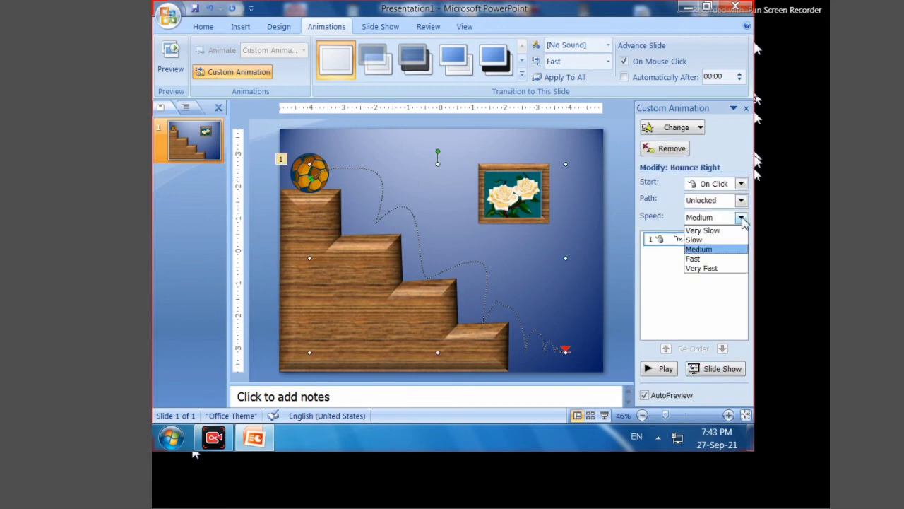
{"action": "left_click", "coordinate": [710, 234]}
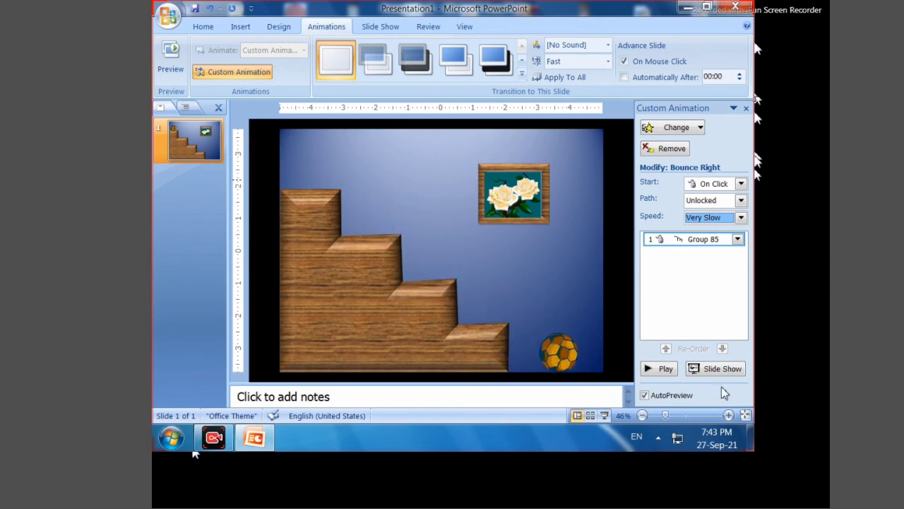
{"action": "left_click", "coordinate": [715, 368]}
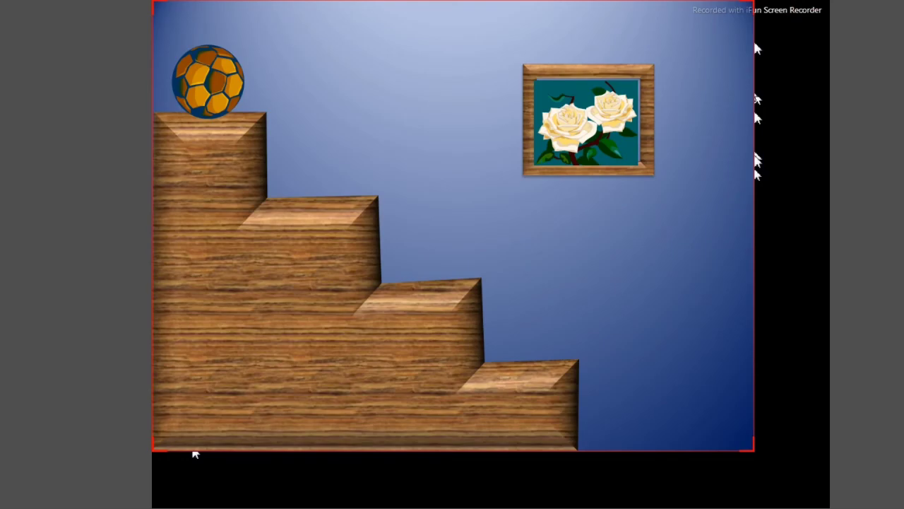